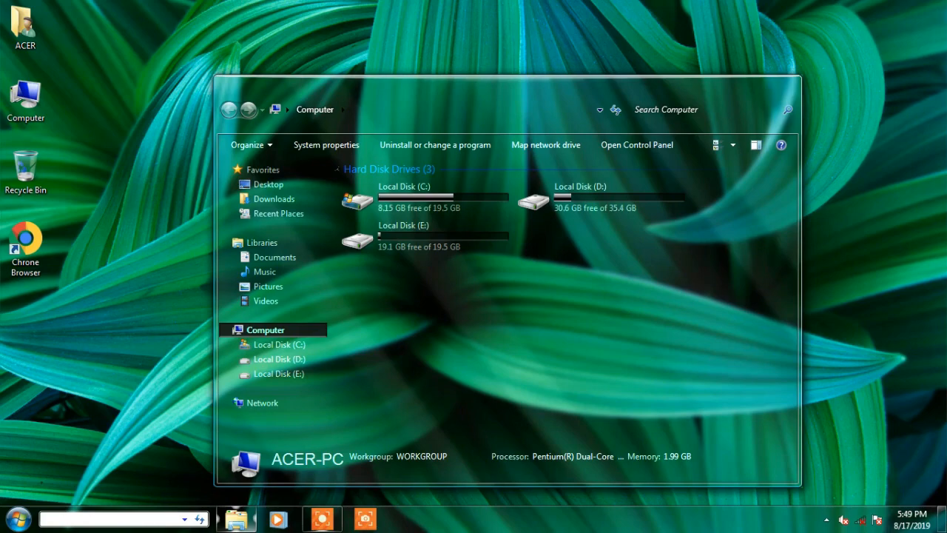
Preview the transparent glass theme on the Computer, Control Panel and ACER folder windows, closing each one
click(781, 81)
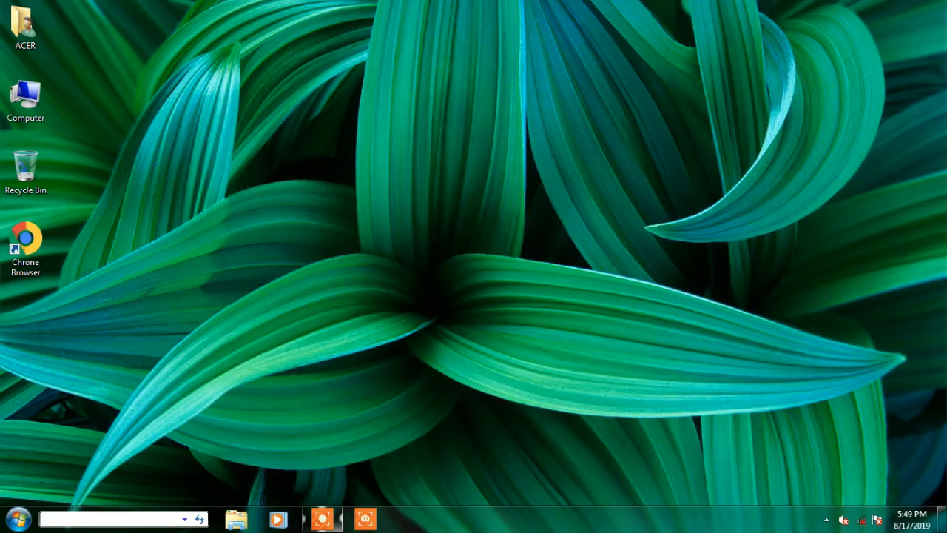
key(super)
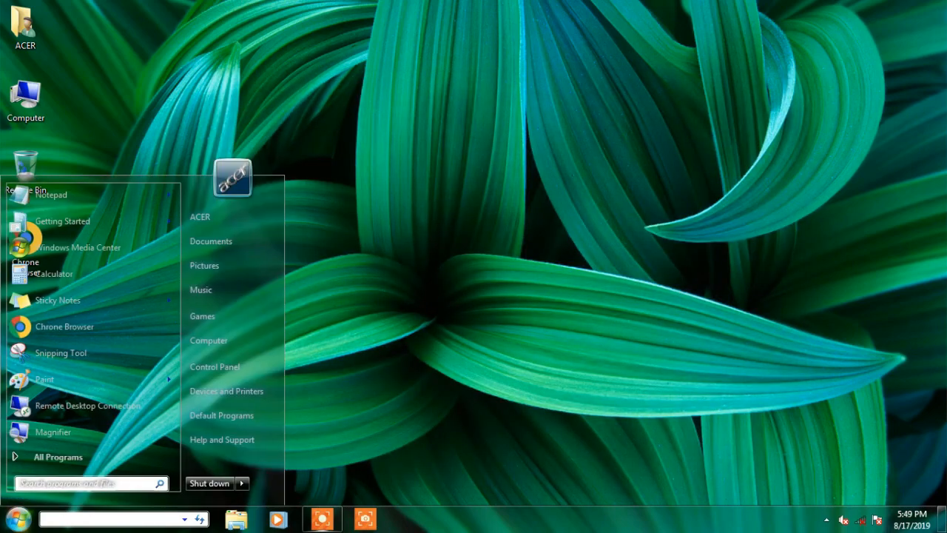
click(216, 366)
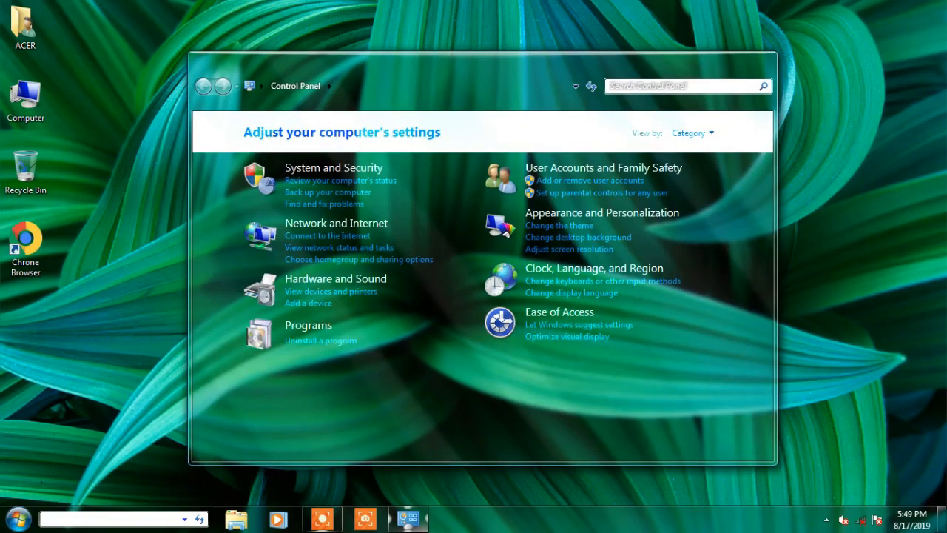
key(alt+F4)
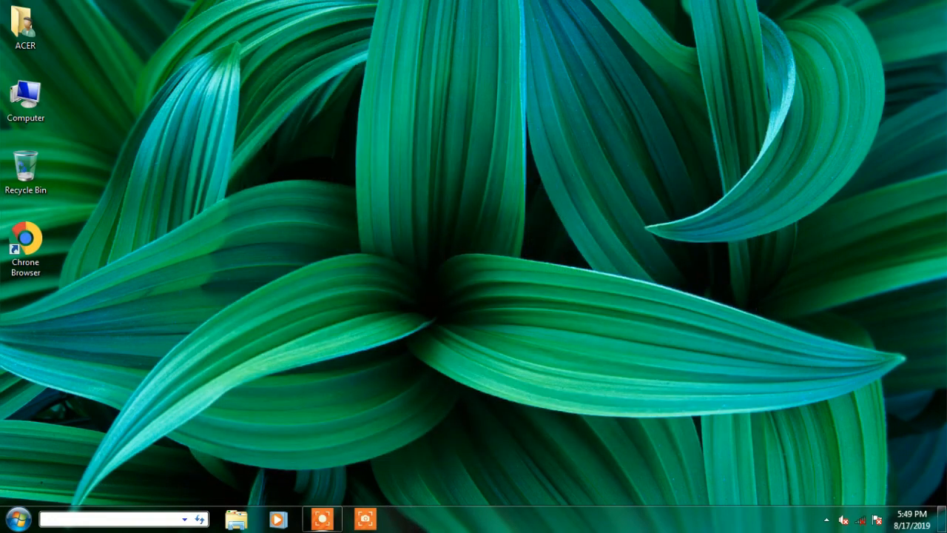
double_click(25, 25)
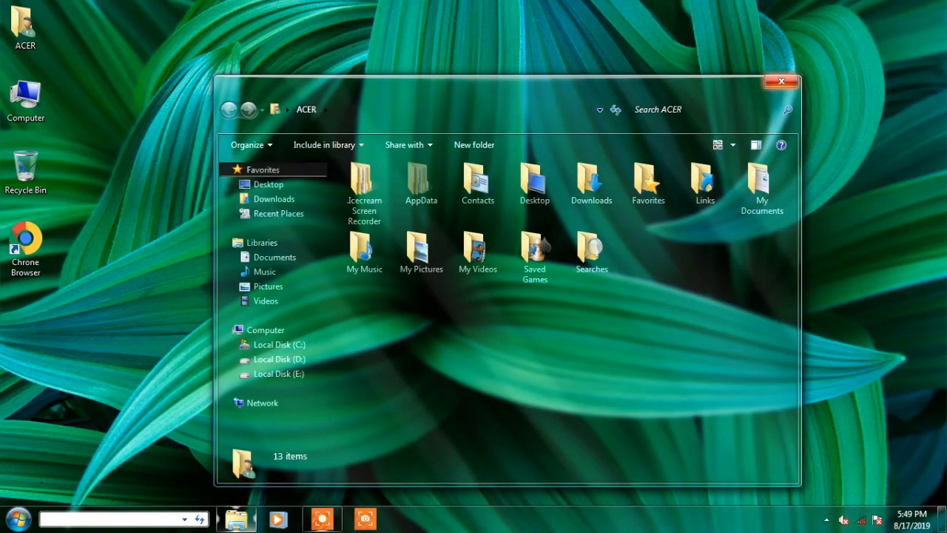
key(alt+F4)
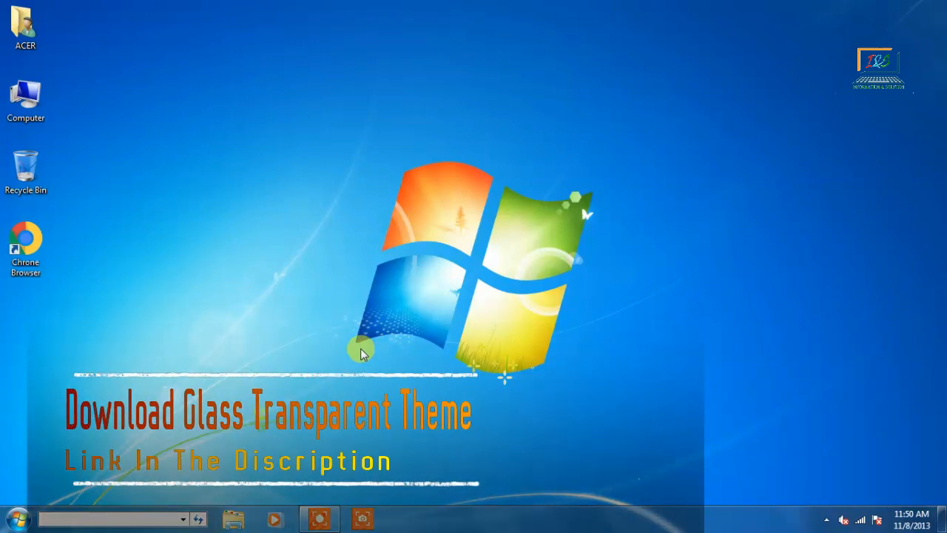
Open the copied MediaFire link in Chrone Browser and save full glass transparent.rar to the Downloads folder
double_click(25, 242)
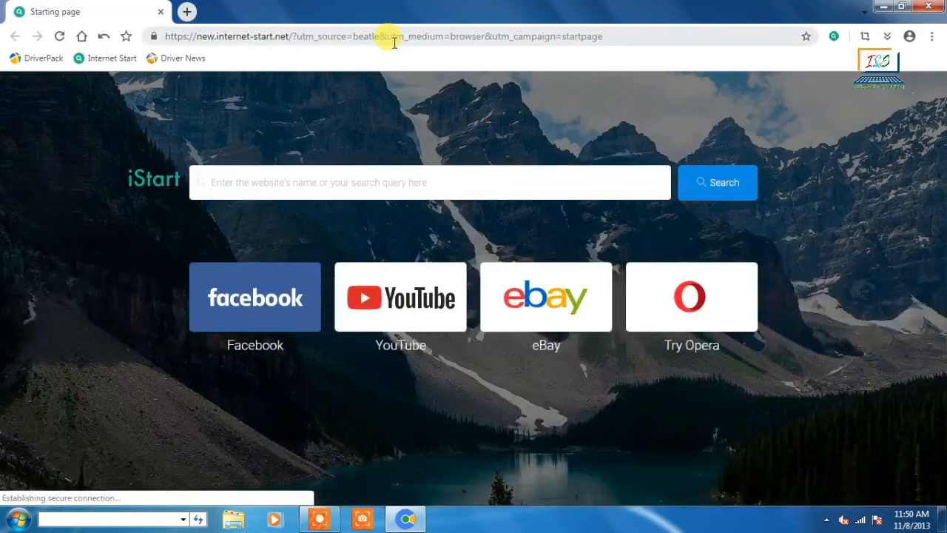
click(393, 36)
right_click(393, 37)
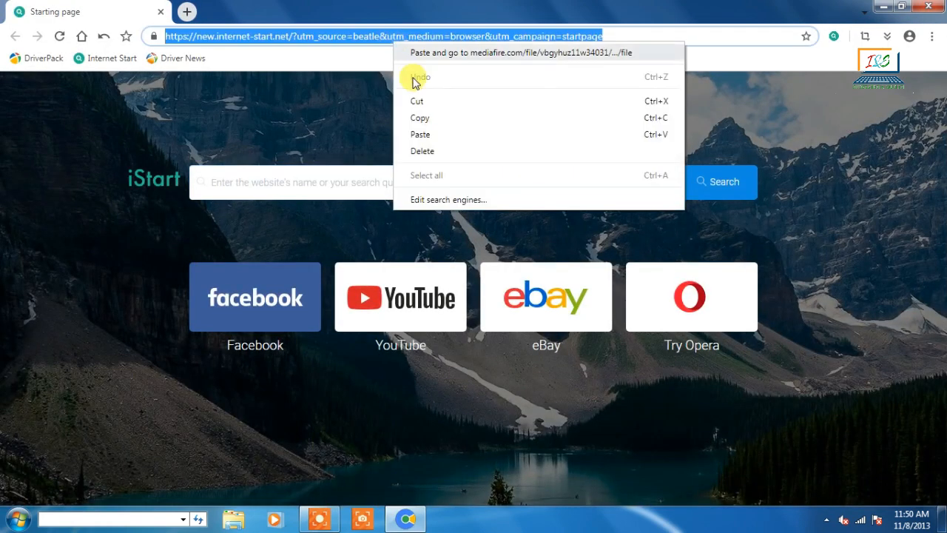
click(421, 134)
click(507, 68)
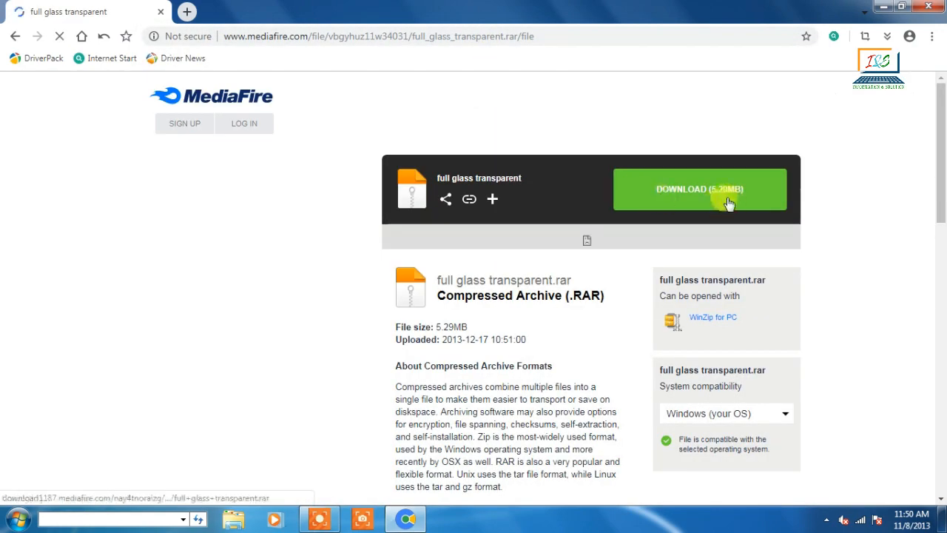
click(663, 200)
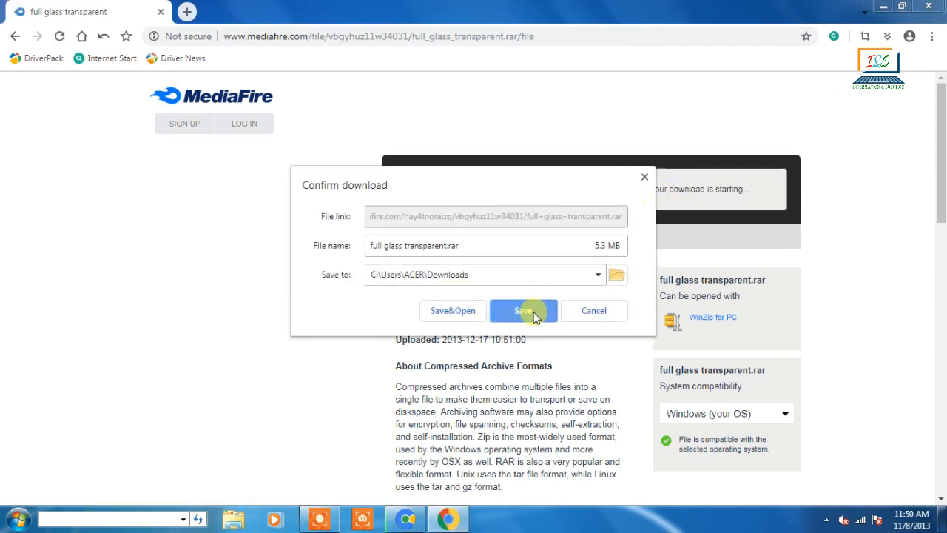
click(523, 311)
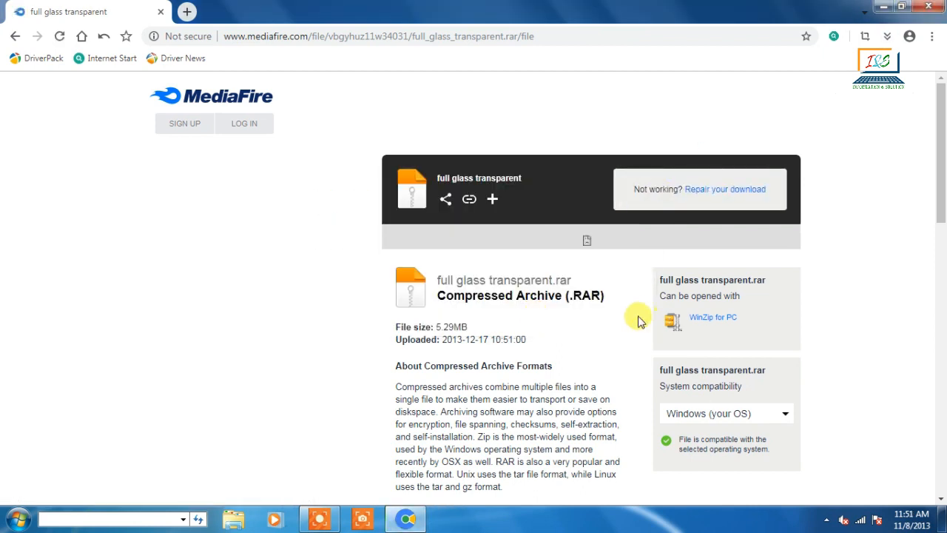
Show the downloaded full glass transparent archive in its folder and close the browser
click(887, 37)
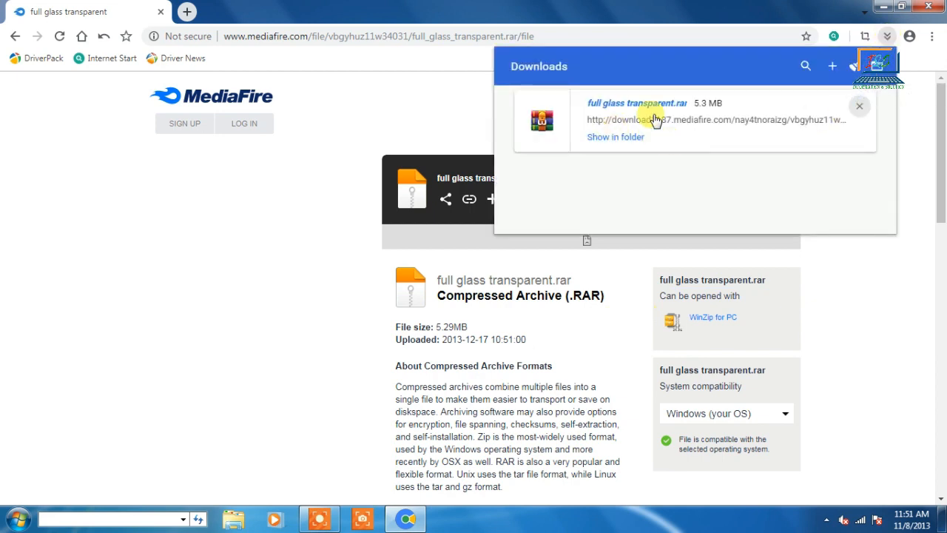
click(870, 66)
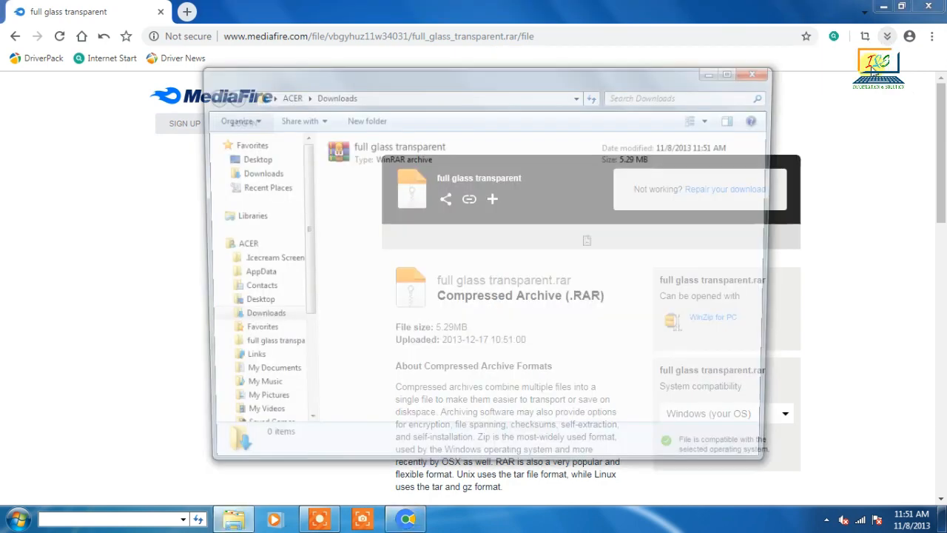
click(931, 8)
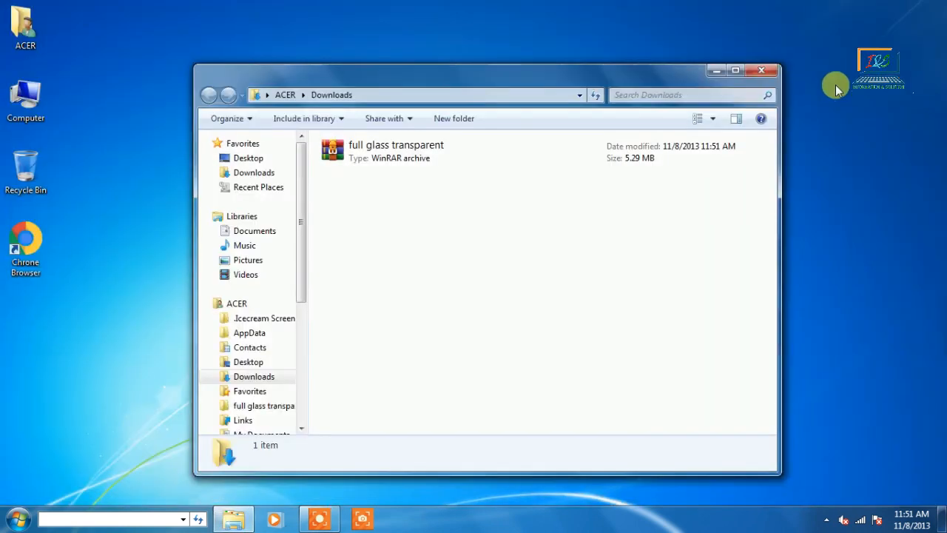
Extract the full glass transparent folder from the archive to the desktop and close the archive and Downloads windows
click(414, 156)
key(Return)
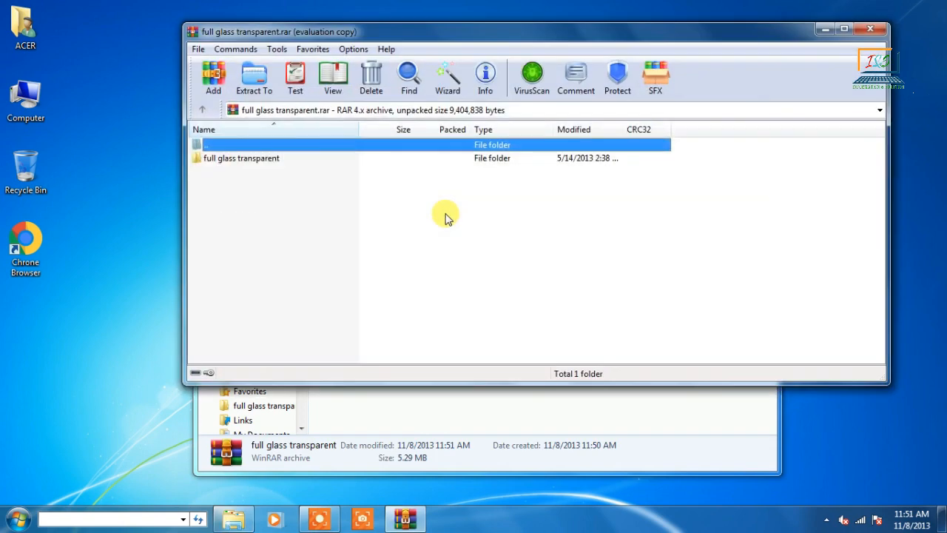
drag(228, 166, 201, 278)
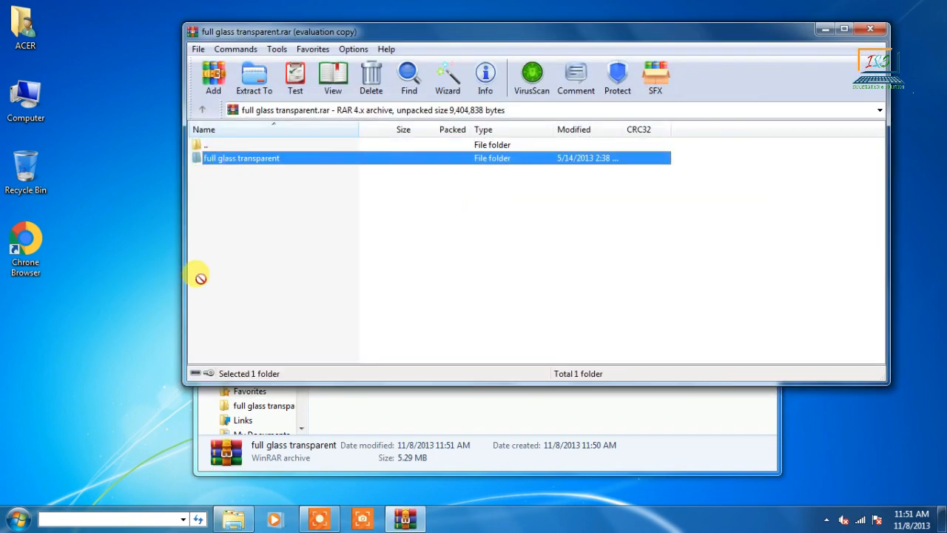
drag(84, 326, 42, 328)
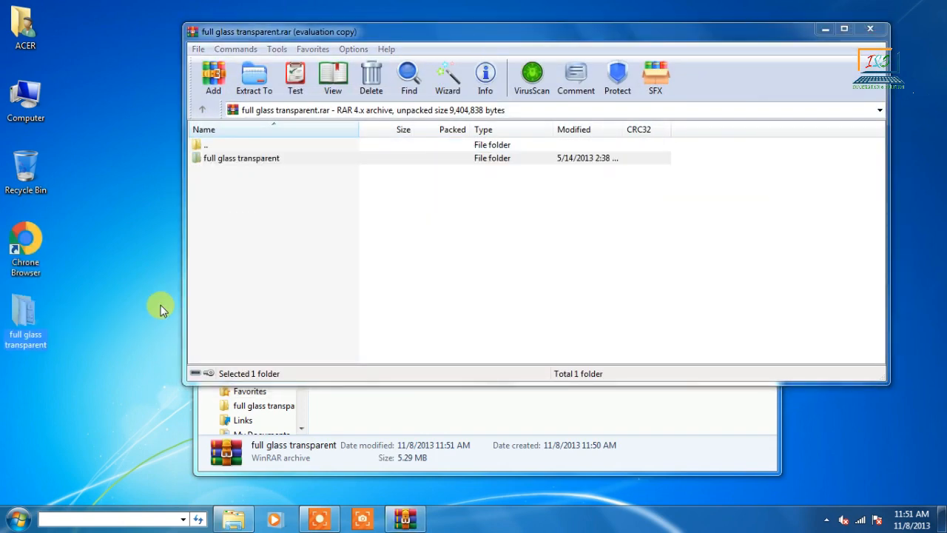
click(870, 29)
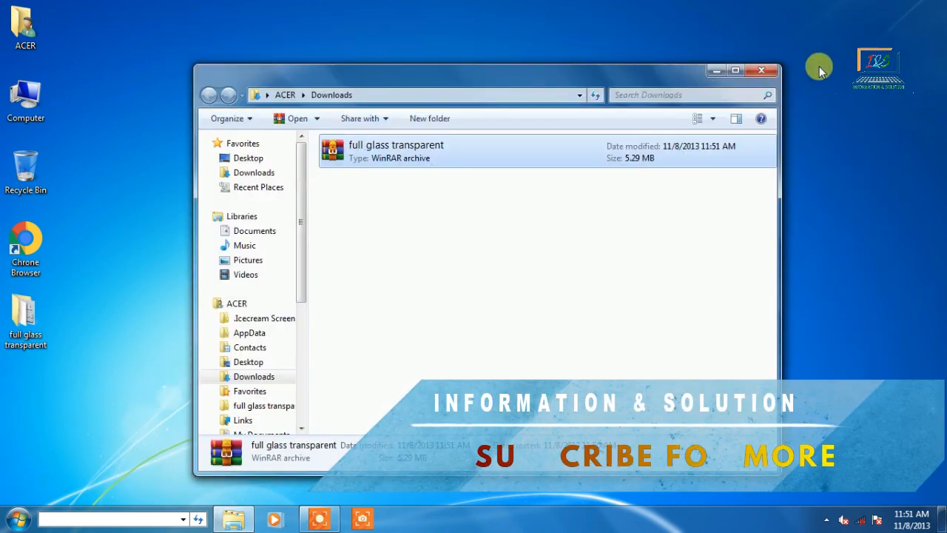
click(767, 71)
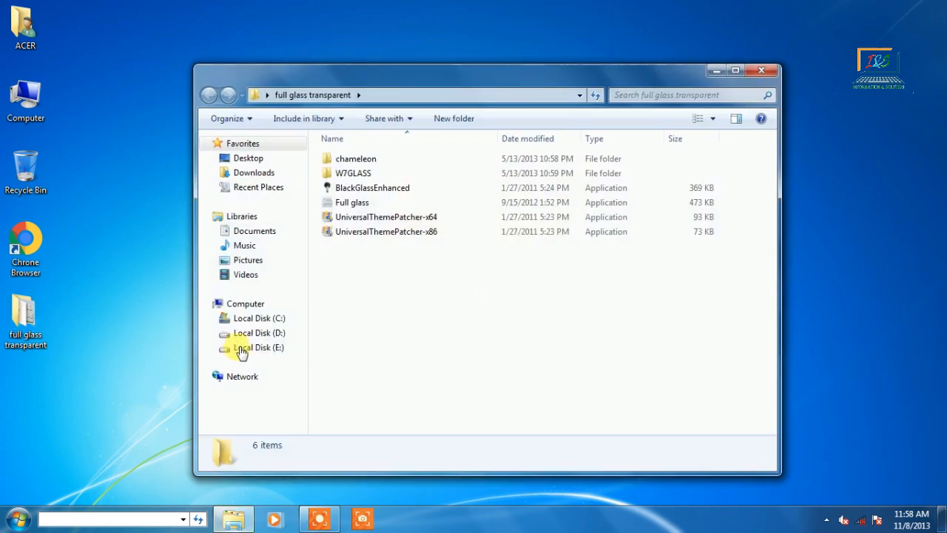
Run UniversalThemePatcher-x86 with English as the interface language and proceed to the patch details
click(406, 235)
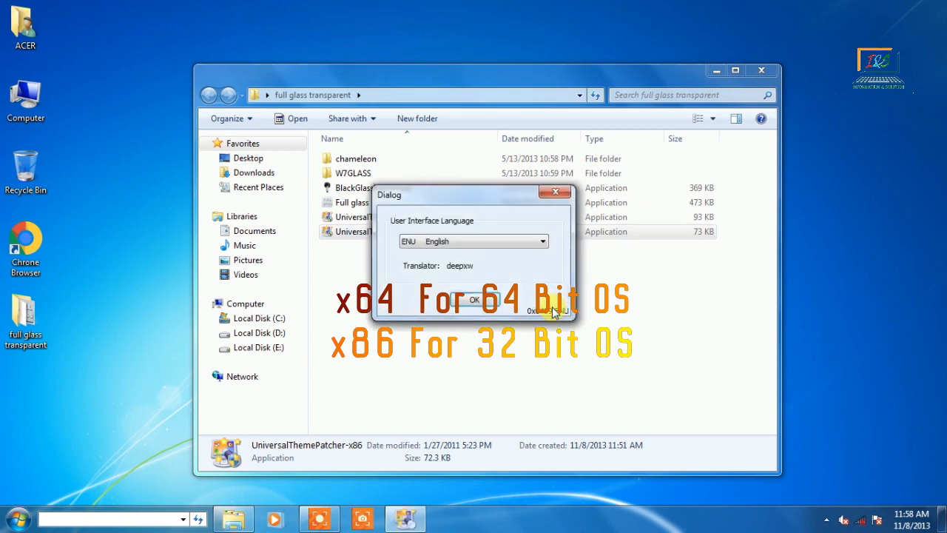
click(477, 300)
click(716, 71)
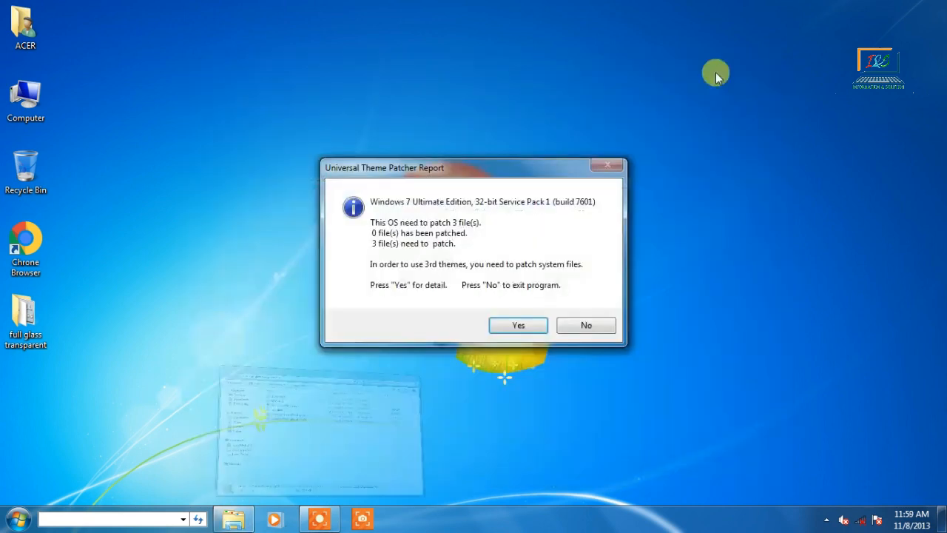
click(507, 325)
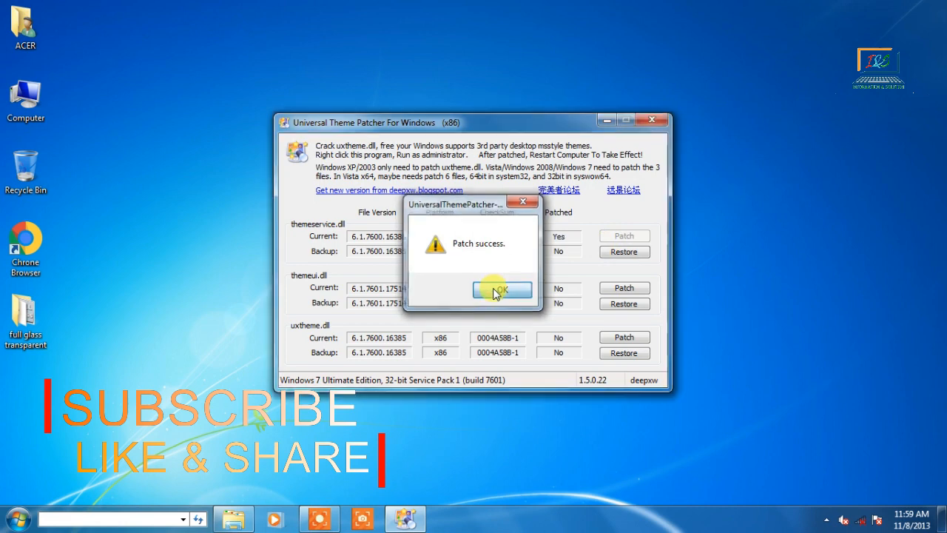
Patch the system files themeservice.dll, themeui.dll and uxtheme.dll in Universal Theme Patcher
click(496, 289)
click(622, 288)
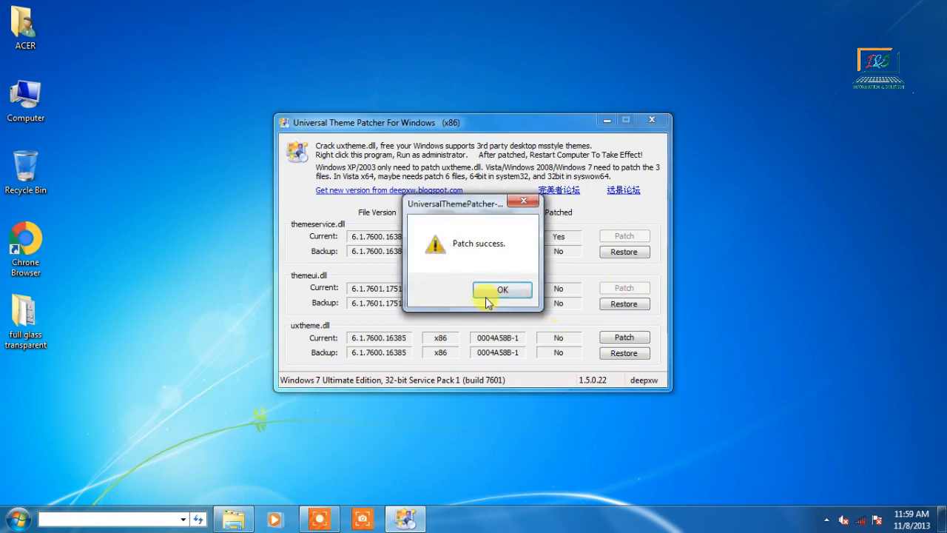
click(497, 294)
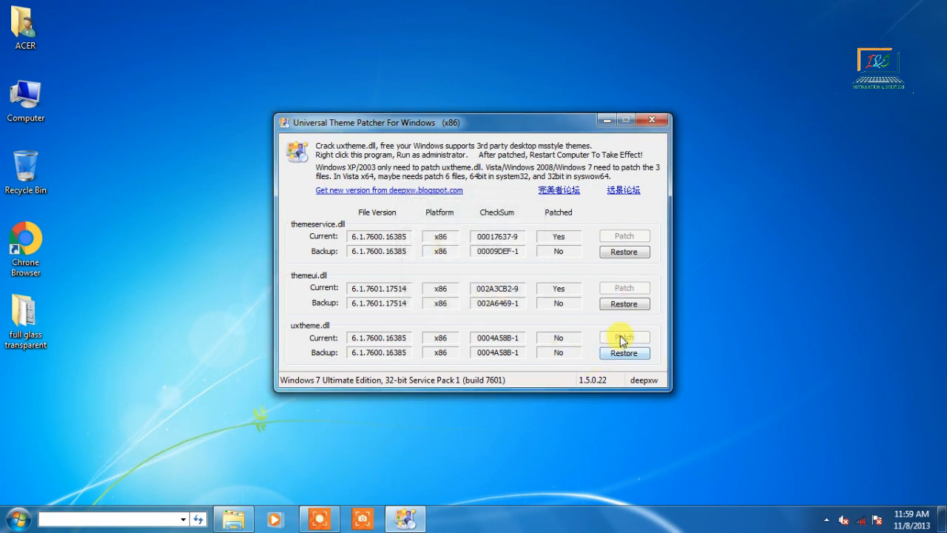
click(623, 337)
click(510, 292)
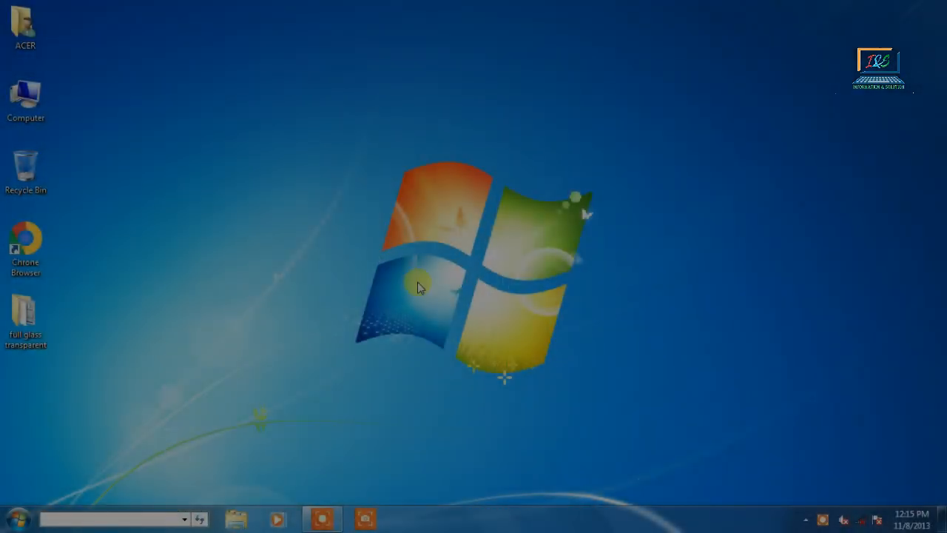
Copy the W7GLASS folder and W7GLASS theme file from the W7GLASS subfolder of full glass transparent on the desktop
double_click(25, 314)
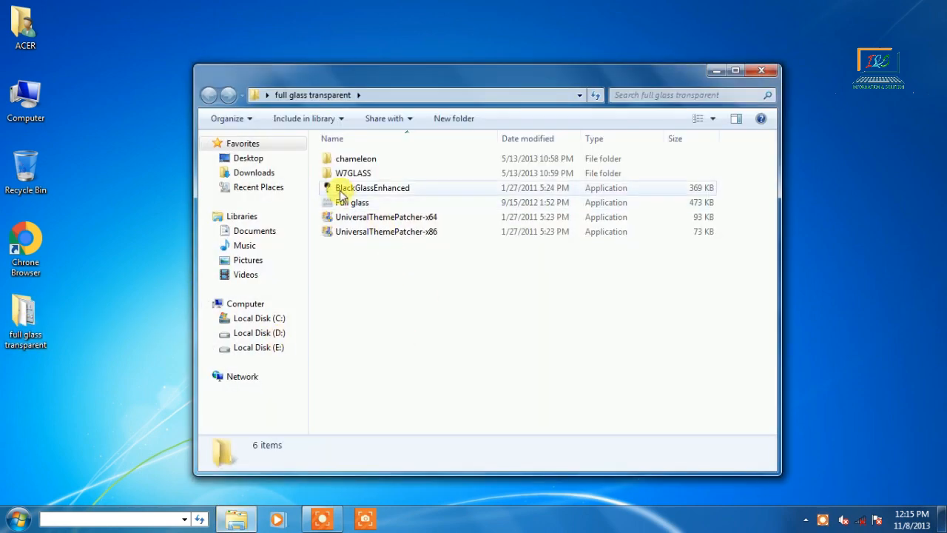
right_click(338, 178)
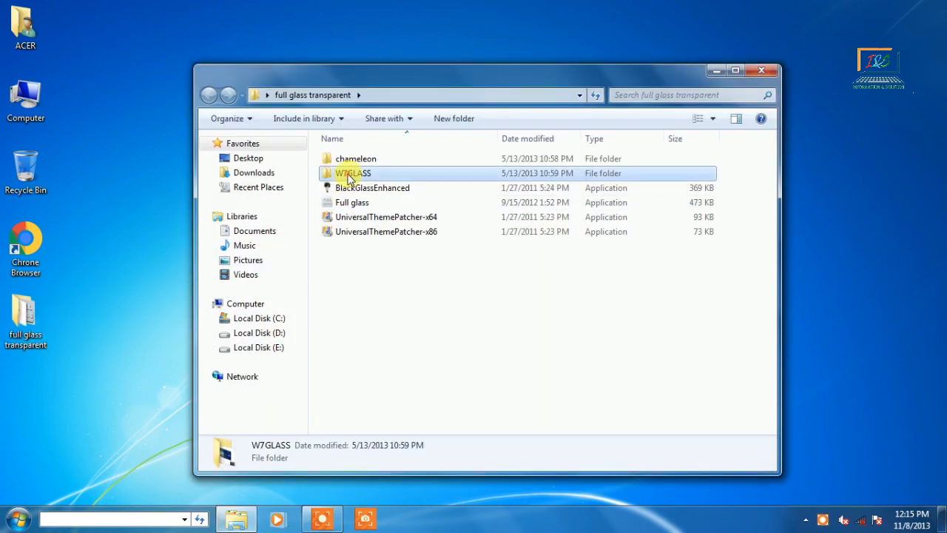
click(370, 183)
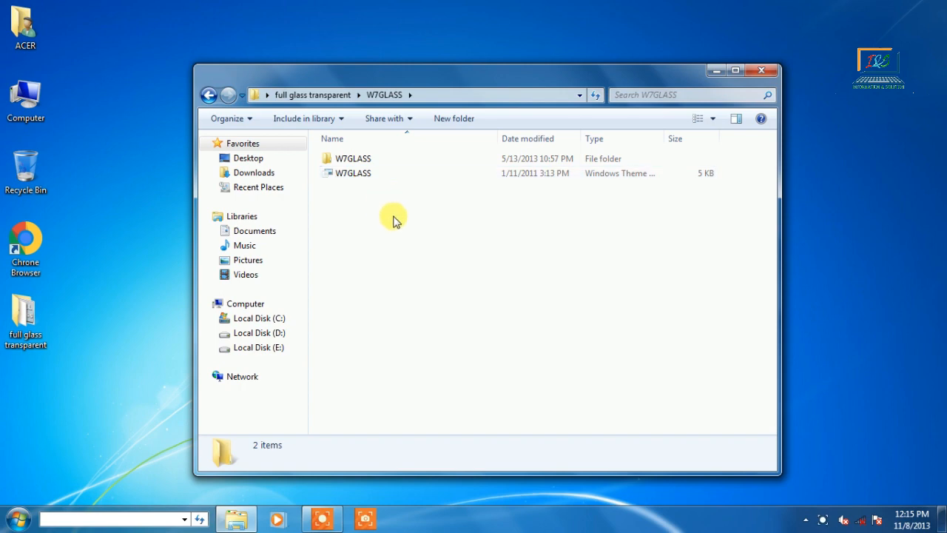
drag(396, 218, 332, 156)
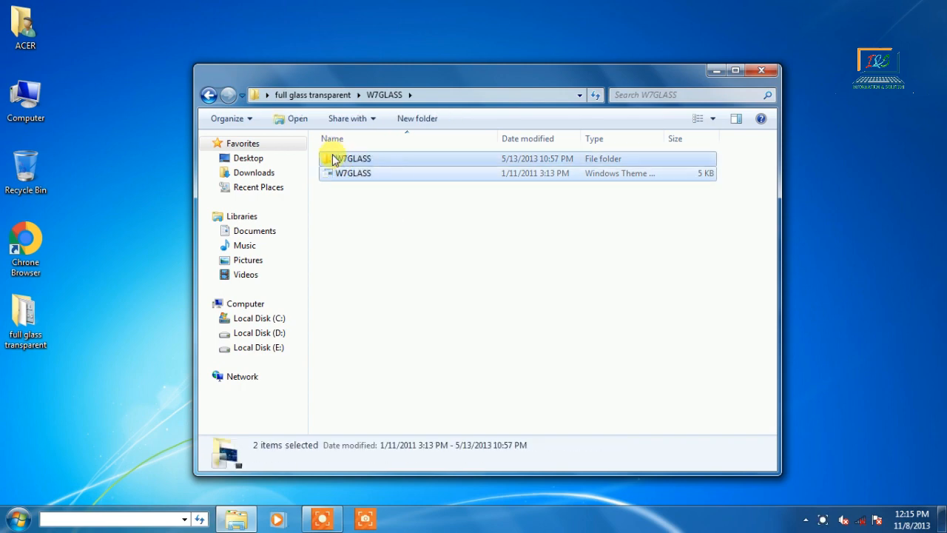
right_click(331, 159)
click(364, 347)
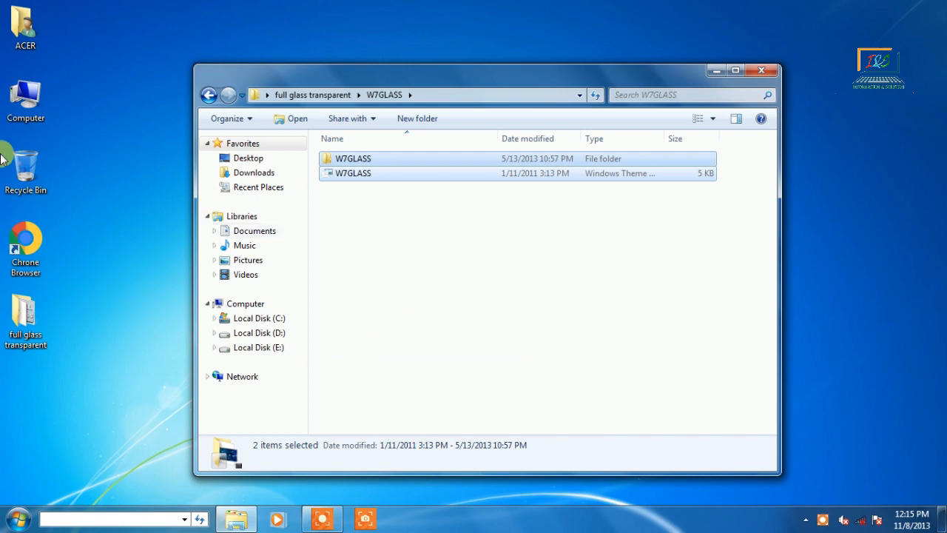
Open the Windows folder on Local Disk (C:) in a separate Computer window
right_click(27, 96)
click(59, 98)
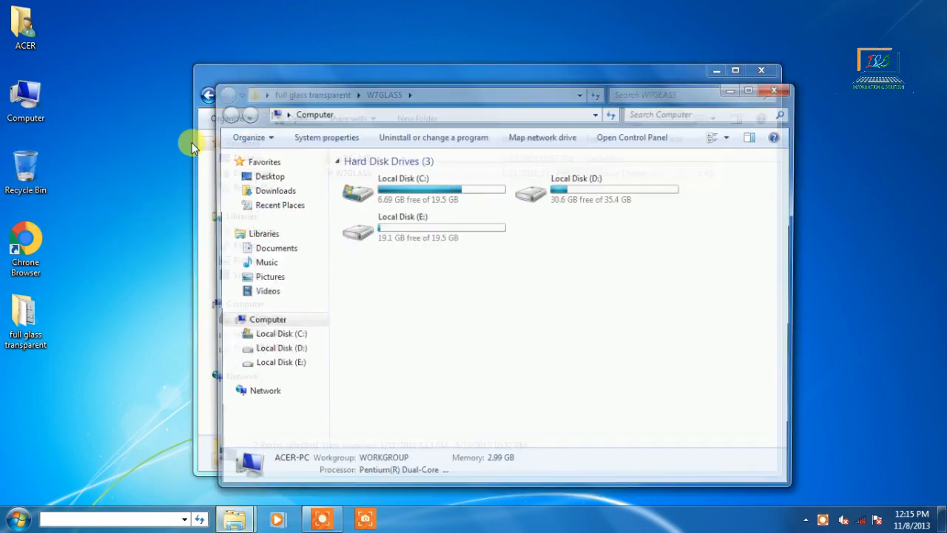
click(381, 186)
right_click(380, 187)
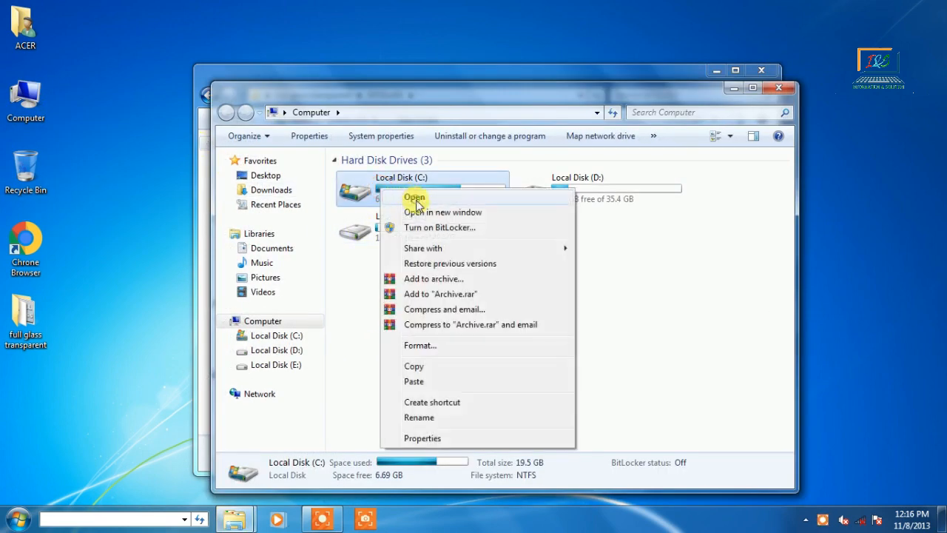
click(414, 199)
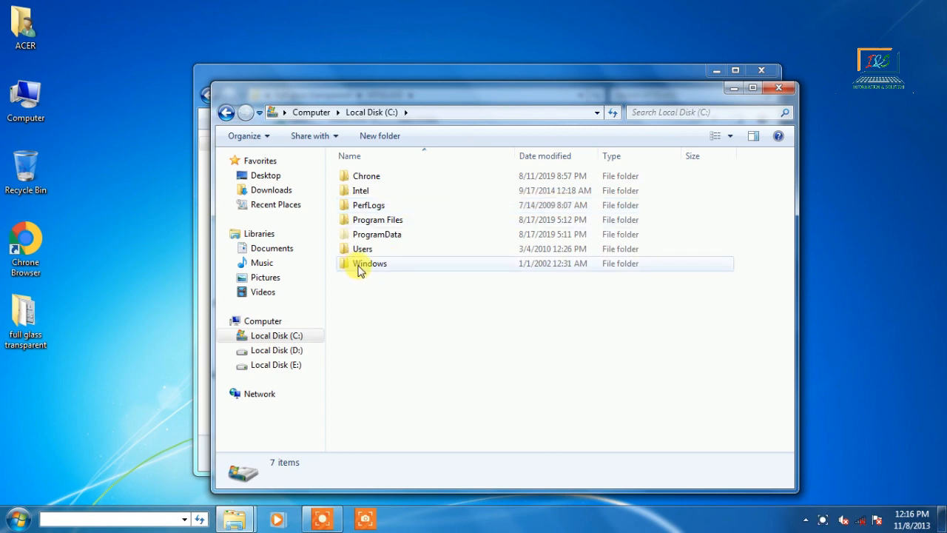
right_click(372, 268)
click(395, 206)
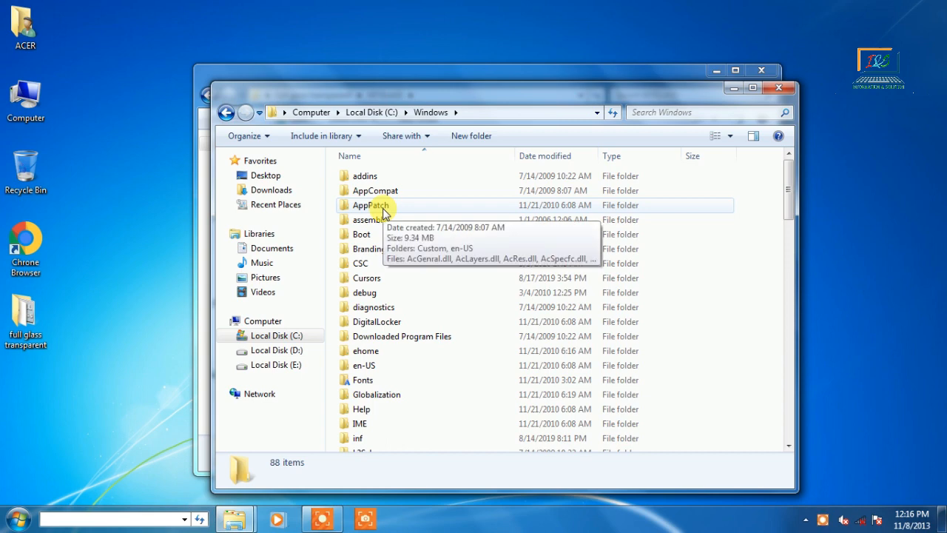
Find the Resources folder inside Windows and open its Themes subfolder
click(384, 212)
key(r)
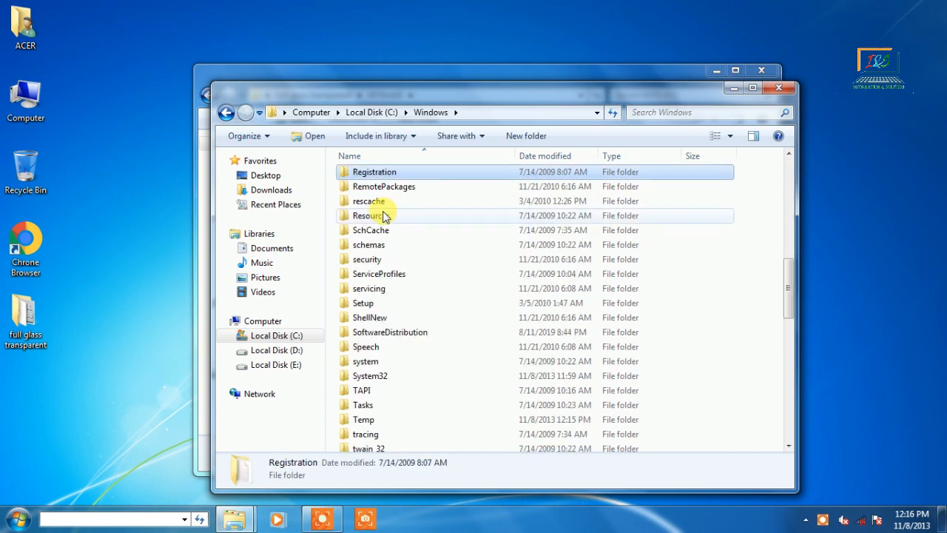
right_click(360, 216)
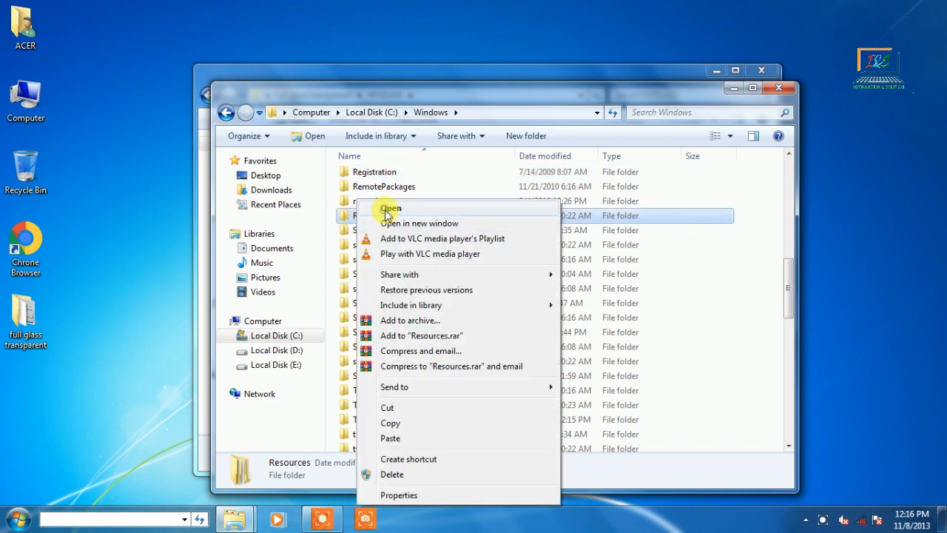
click(389, 209)
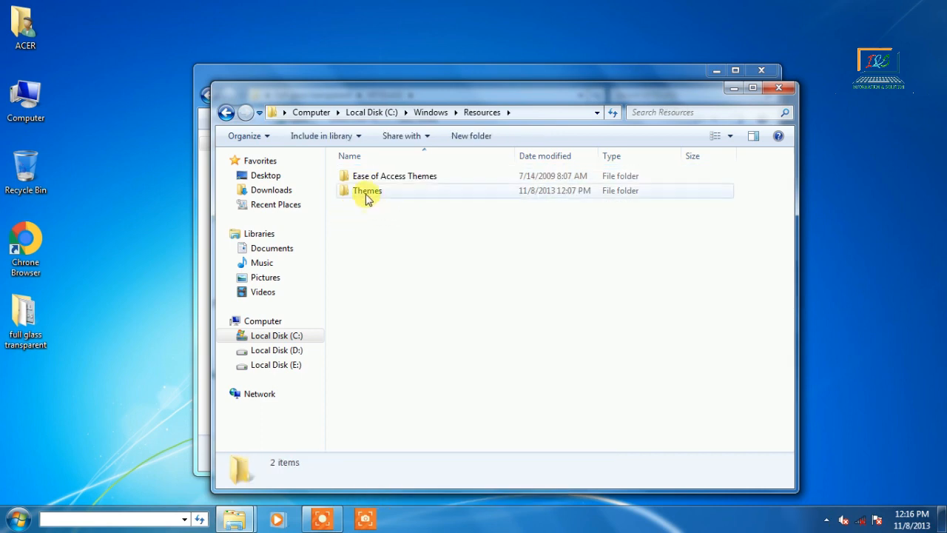
mouse_move(365, 198)
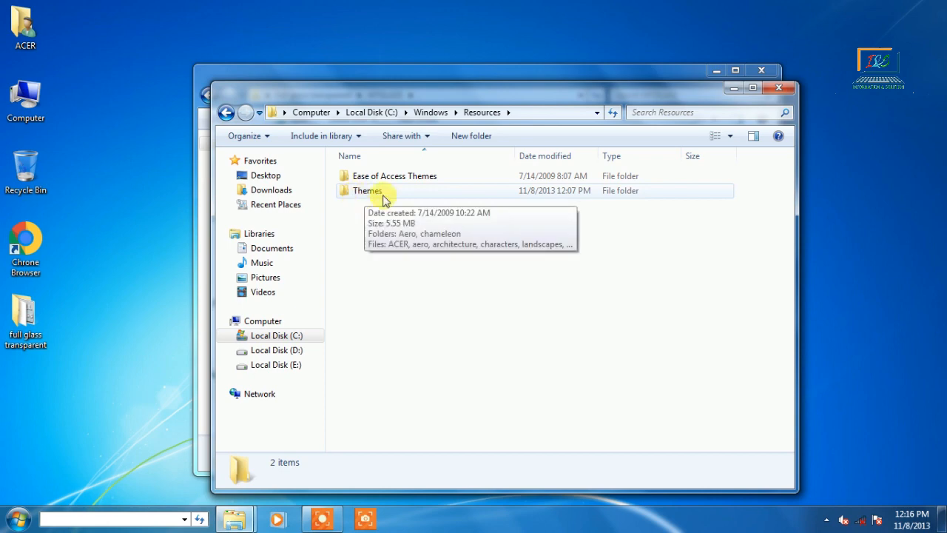
right_click(358, 198)
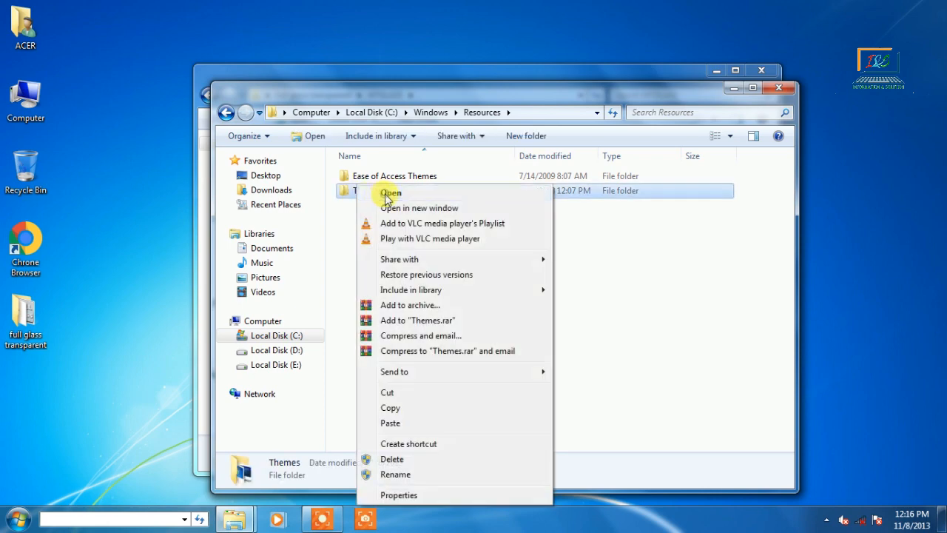
click(389, 193)
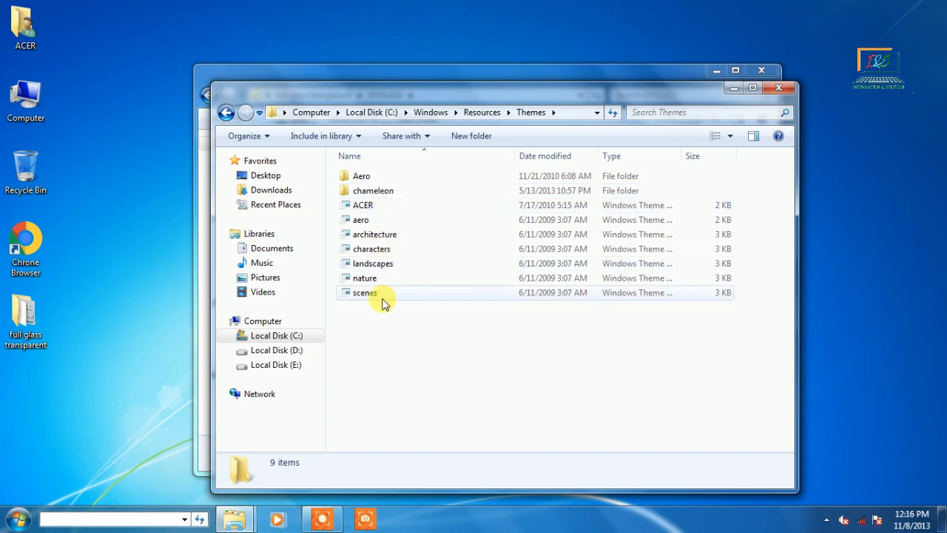
Paste the copied W7GLASS folder and theme file into the Themes folder and close that window
right_click(393, 324)
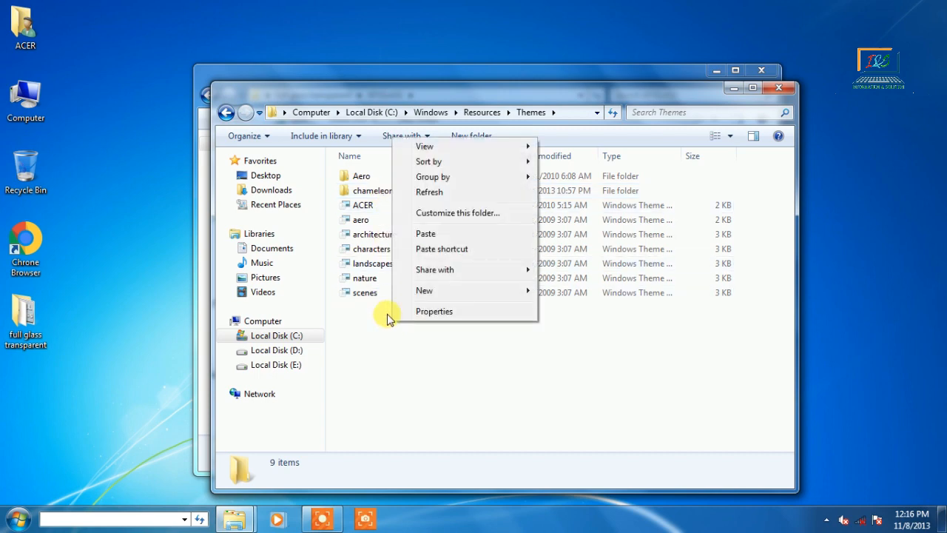
click(425, 235)
click(455, 308)
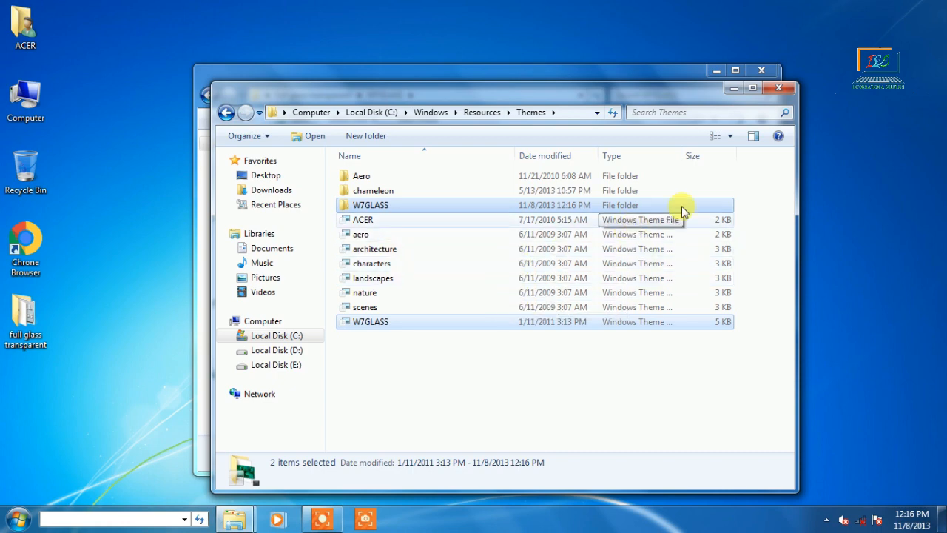
click(783, 89)
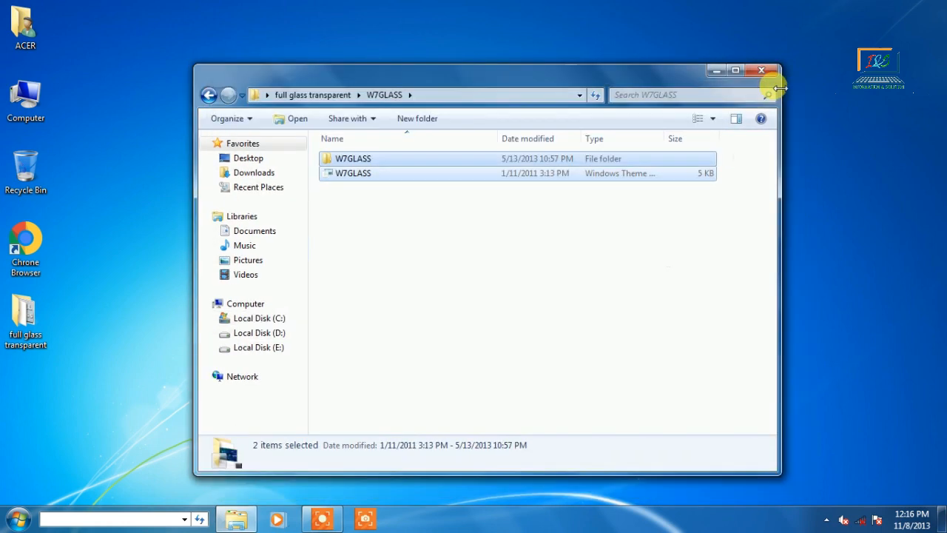
Copy the BlackGlassEnhanced and Full glass applications from the full glass transparent folder and minimize its window
click(208, 95)
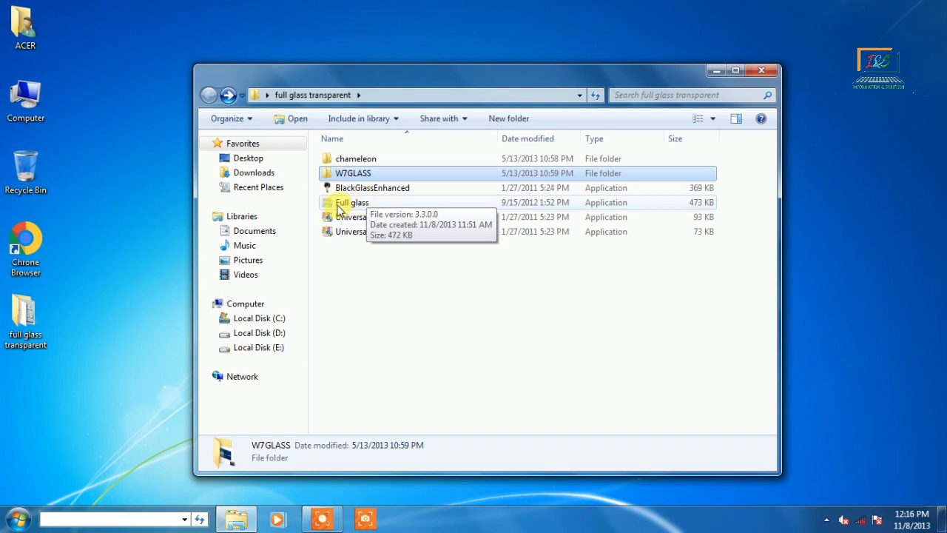
ctrl+click(338, 204)
ctrl+click(349, 186)
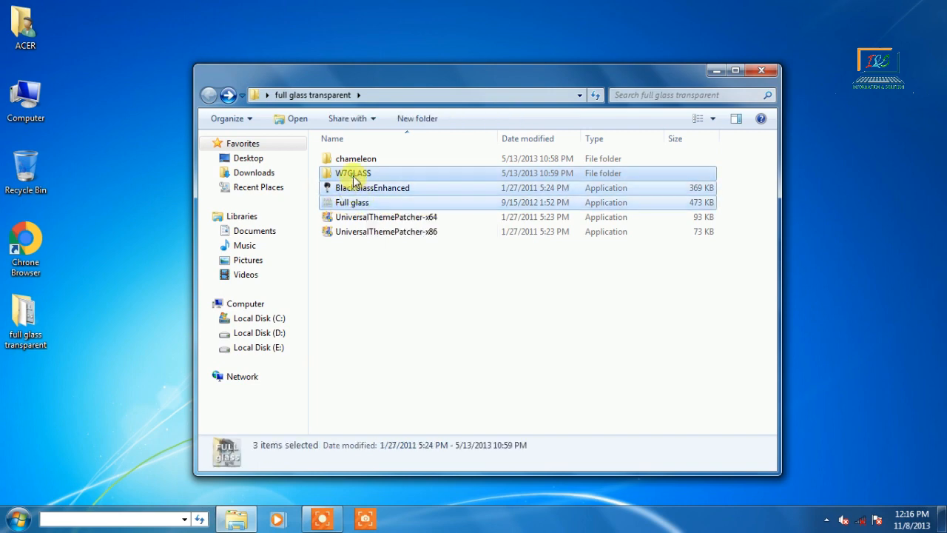
ctrl+click(355, 176)
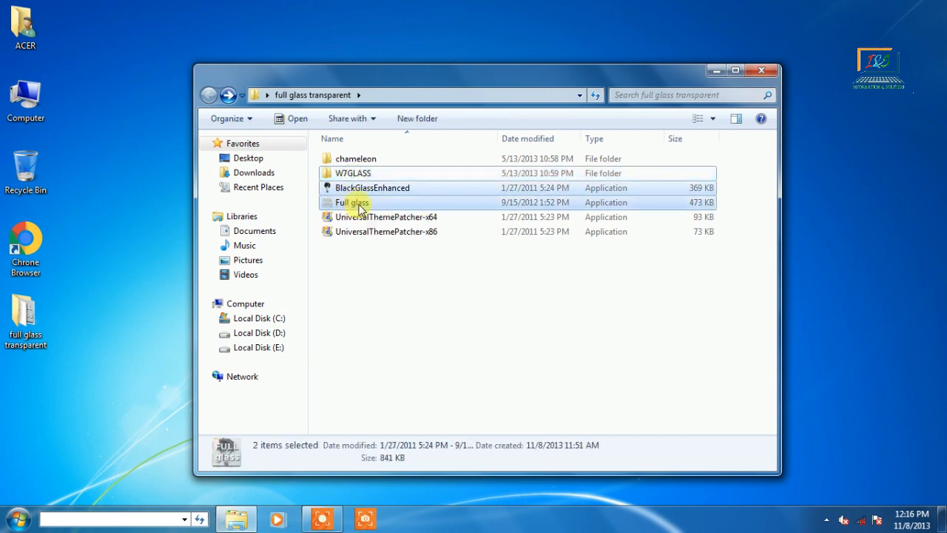
right_click(351, 194)
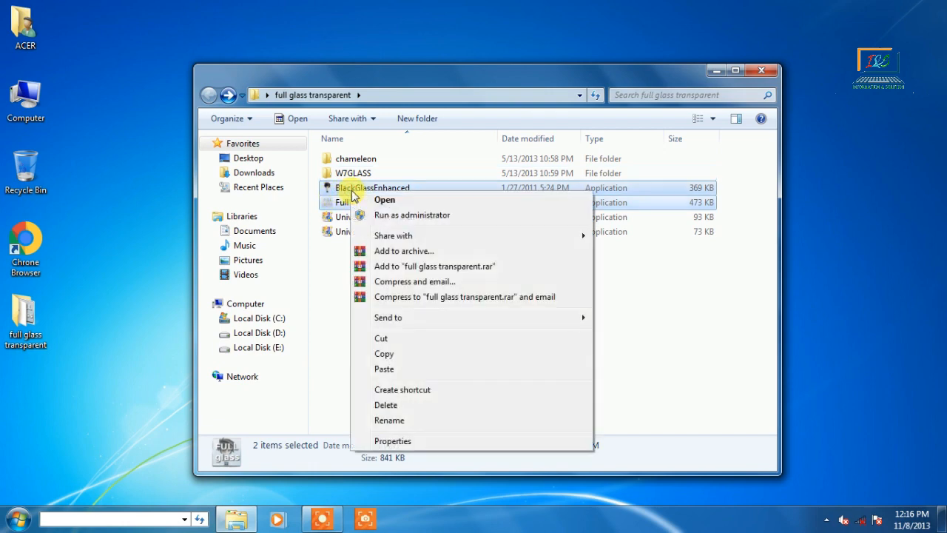
click(397, 353)
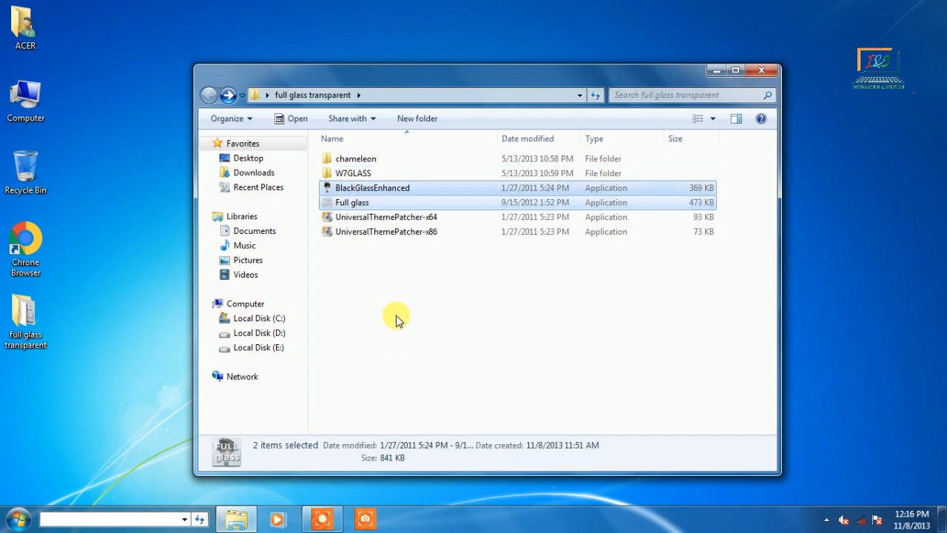
click(716, 70)
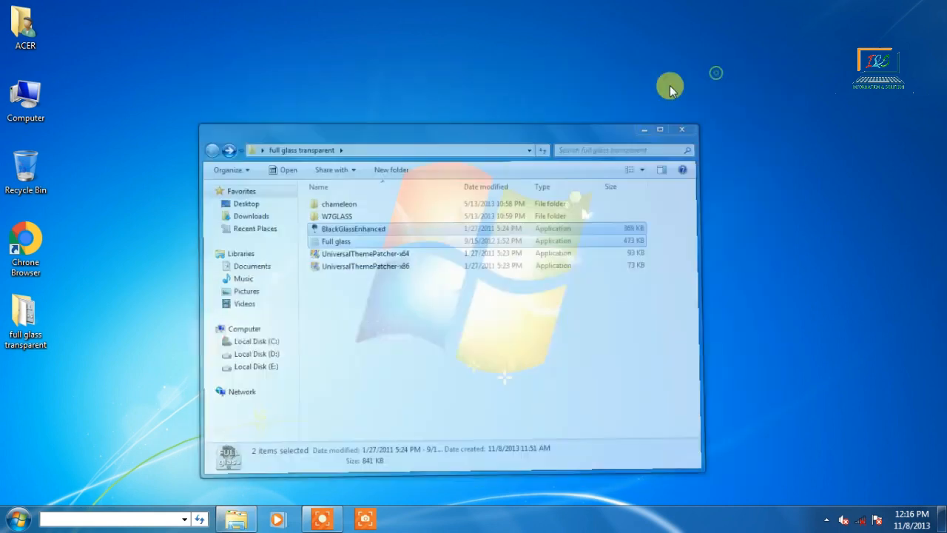
Open the Startup program folder and paste the BlackGlassEnhanced and Full glass applications into it
click(18, 518)
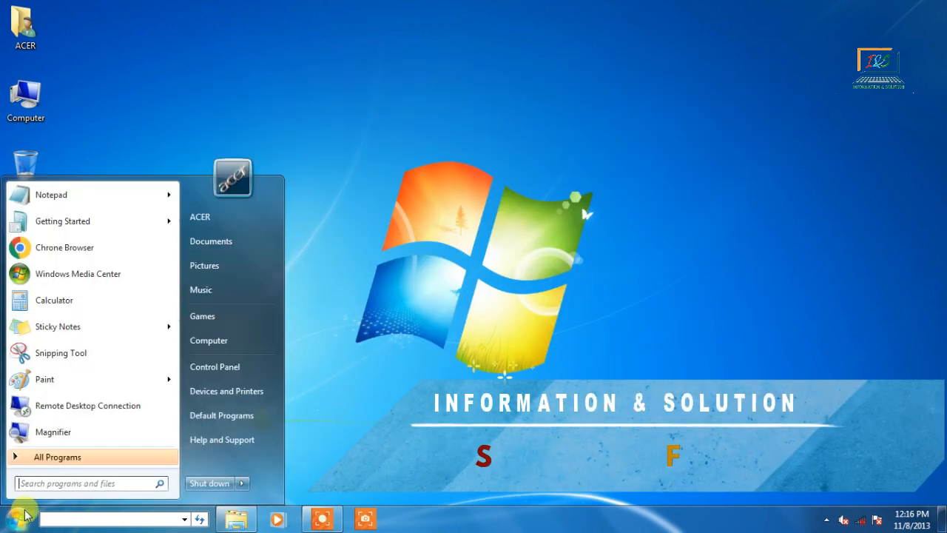
click(96, 459)
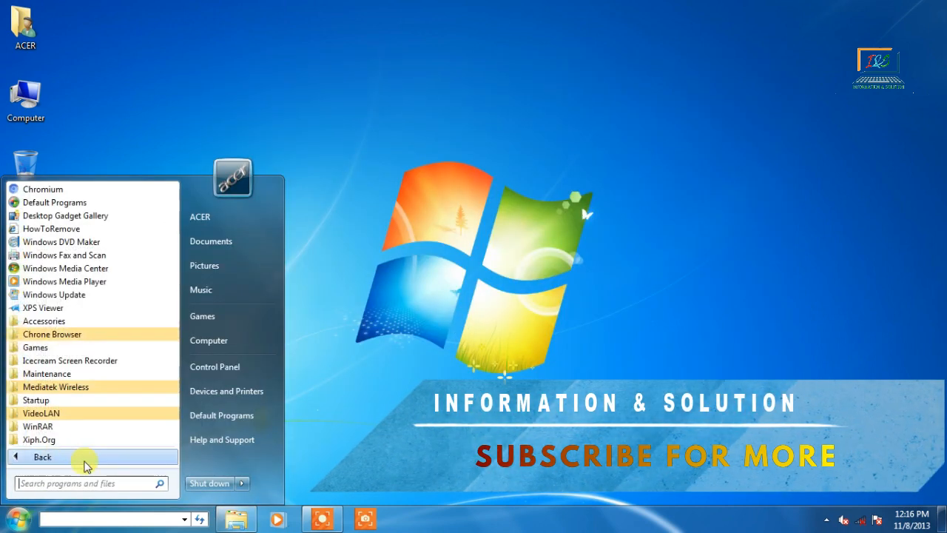
right_click(30, 402)
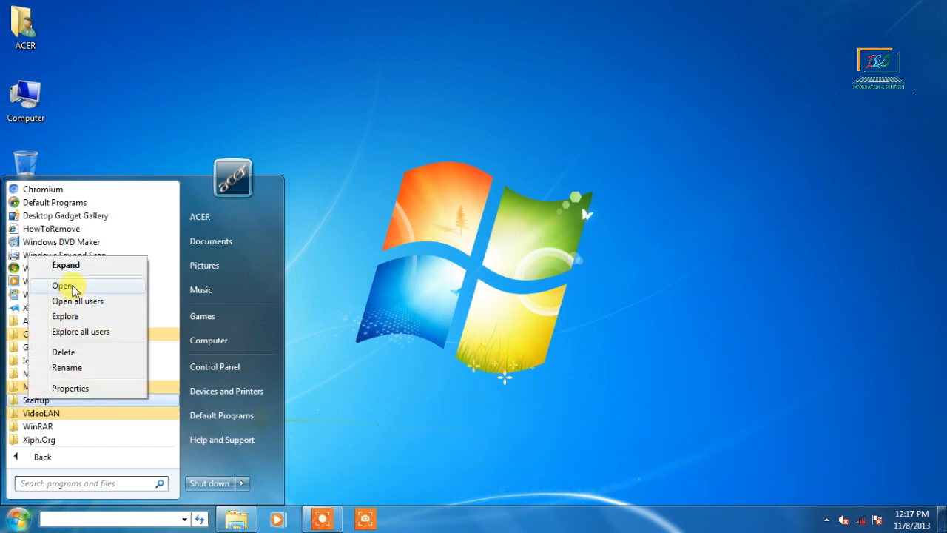
click(65, 285)
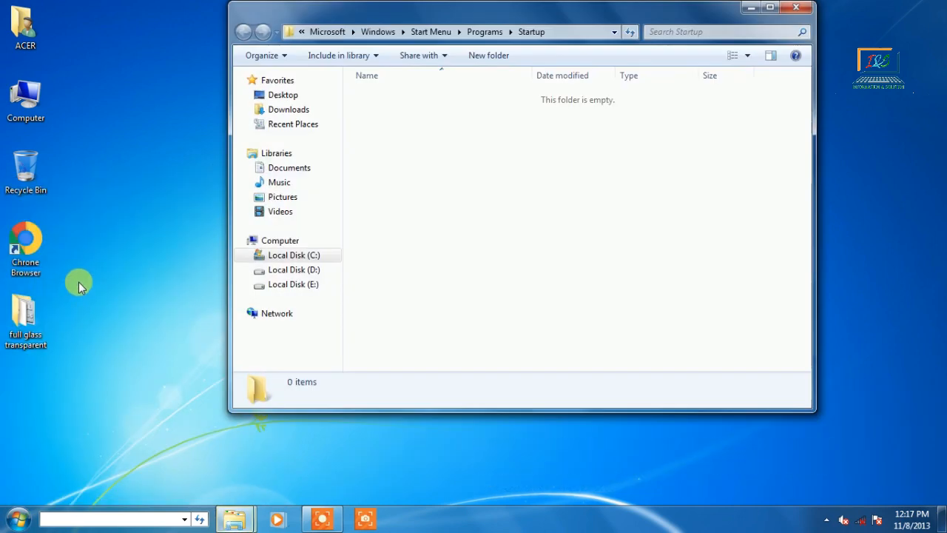
right_click(435, 155)
click(471, 251)
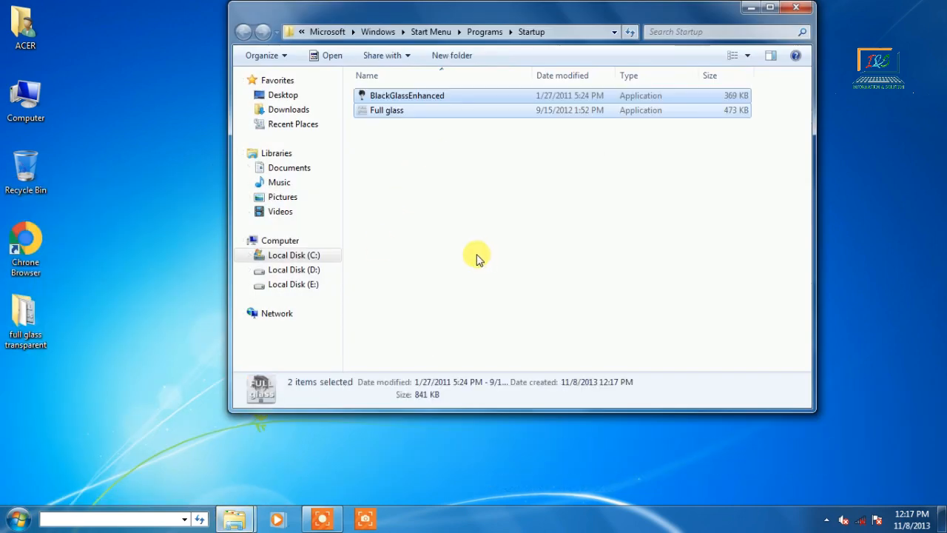
click(457, 244)
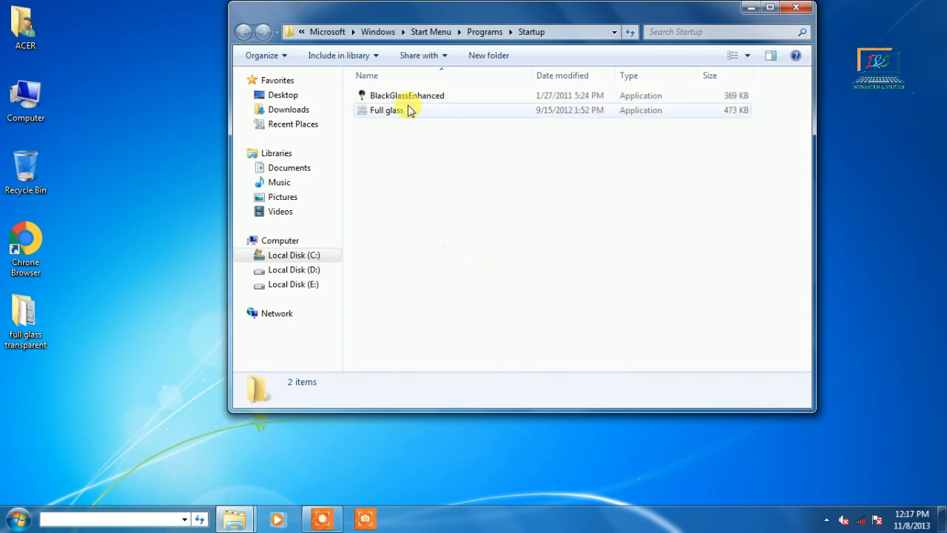
Run BlackGlassEnhanced and Full glass from the Startup folder and close the folder window
right_click(407, 99)
click(426, 106)
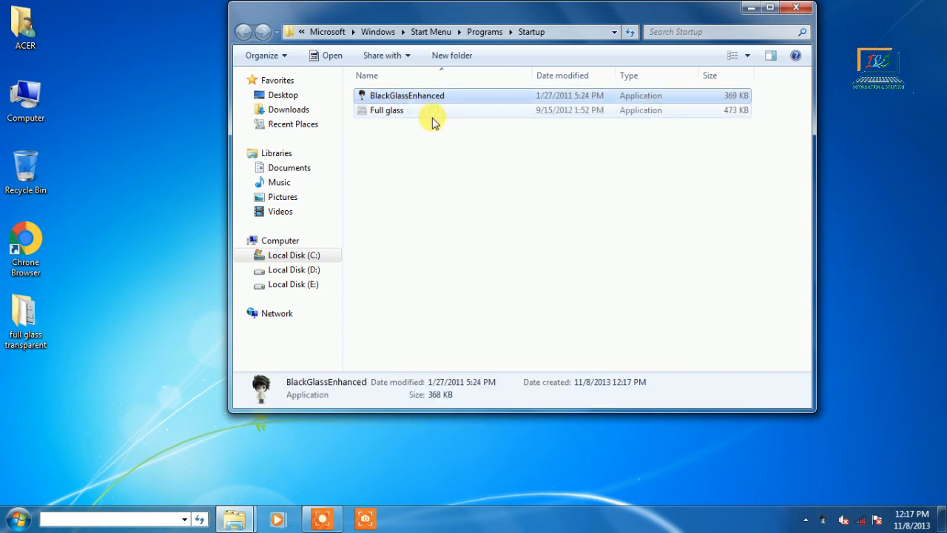
right_click(386, 112)
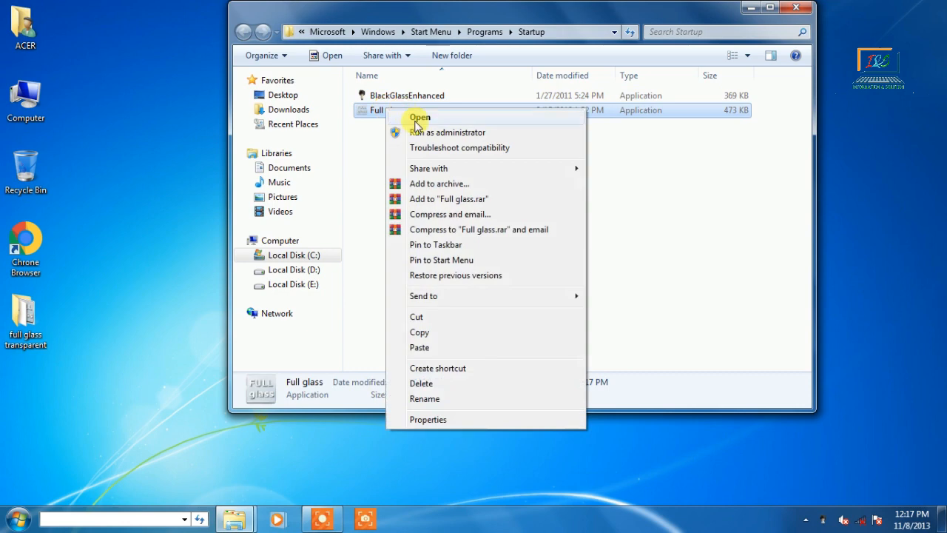
click(418, 120)
drag(565, 20, 521, 77)
click(753, 66)
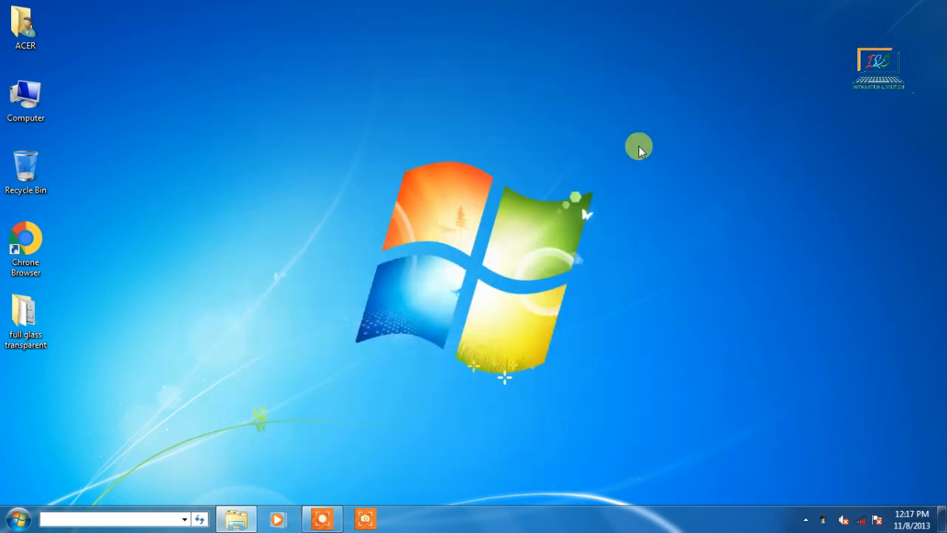
Apply the installed W7GLASS theme in the desktop's Personalization settings and close the window
right_click(432, 193)
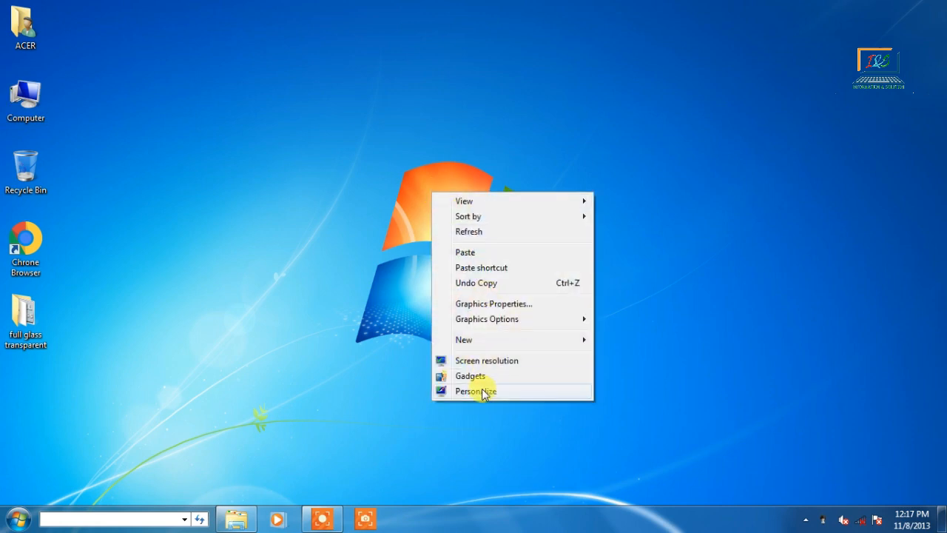
click(482, 391)
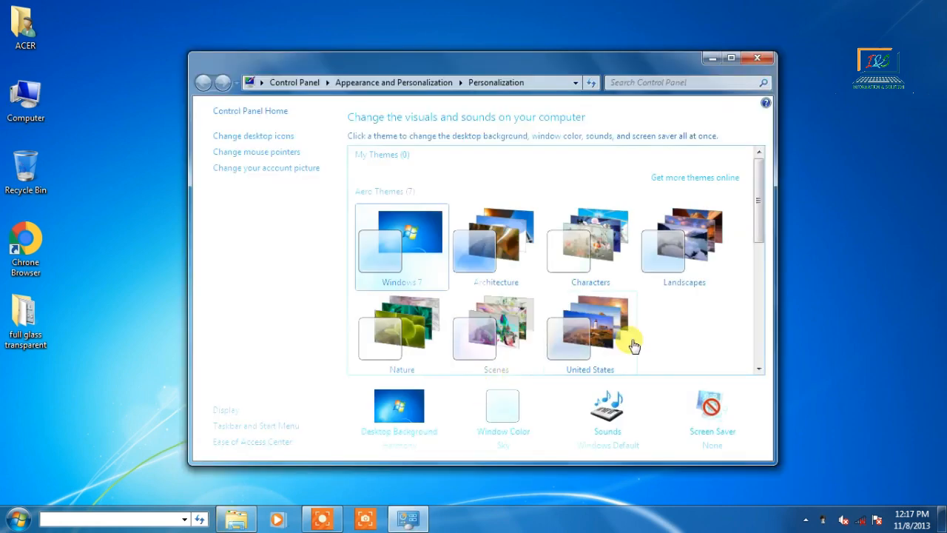
drag(756, 231, 749, 308)
click(501, 218)
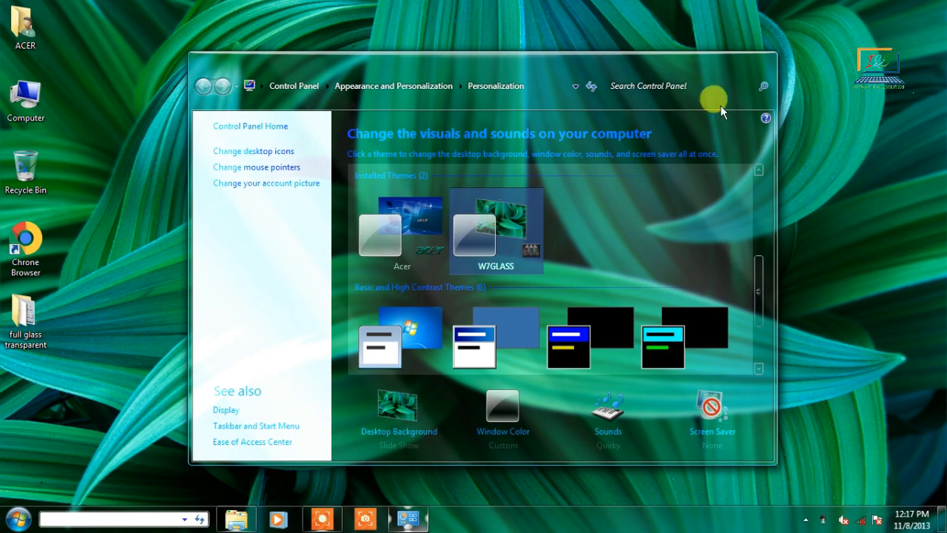
click(760, 59)
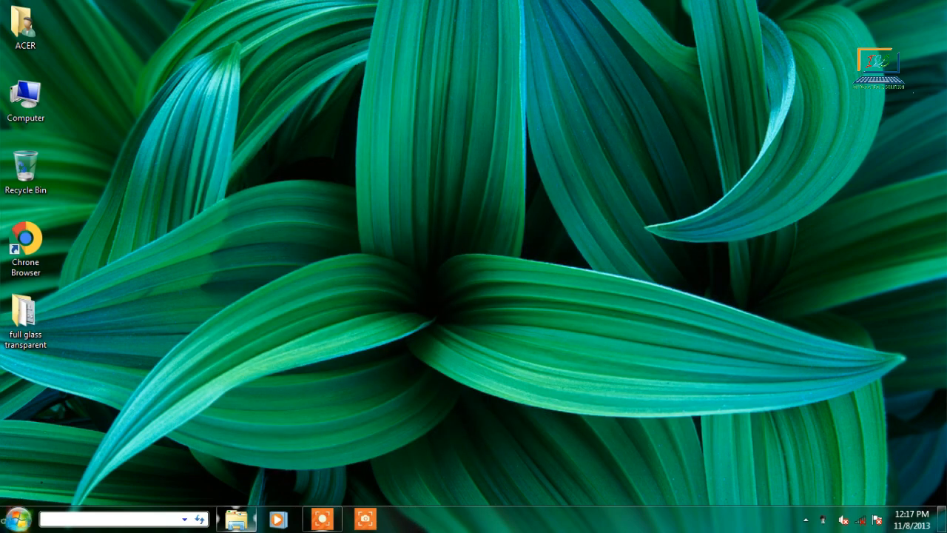
Examine the applied glass theme on the Start menu and in a Computer window
key(super)
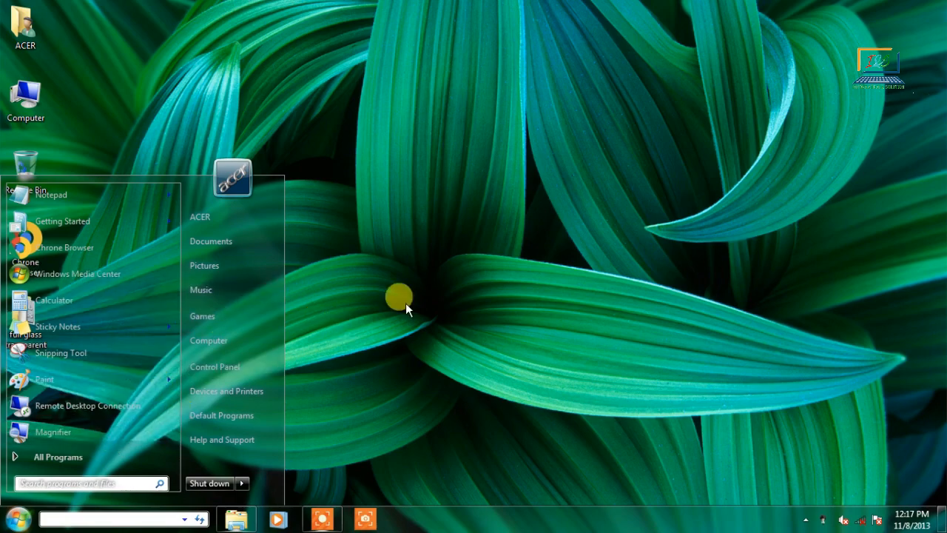
click(426, 289)
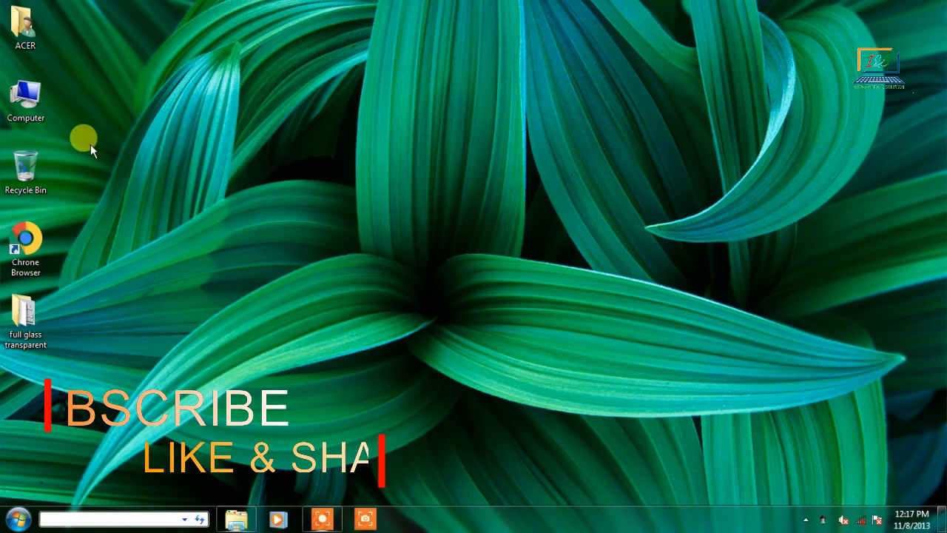
right_click(41, 108)
click(63, 107)
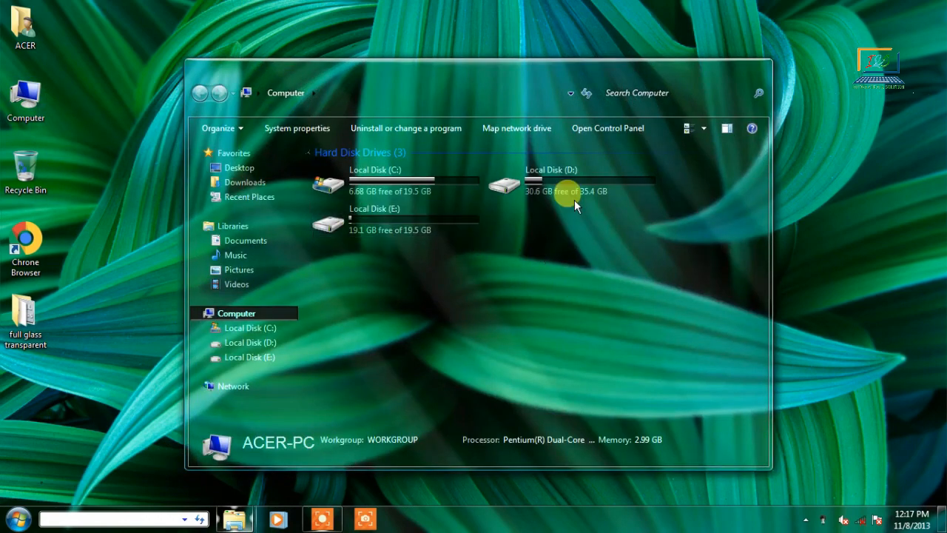
Close the Computer window, view the user folder from the desktop in the glass theme, and close it
click(749, 67)
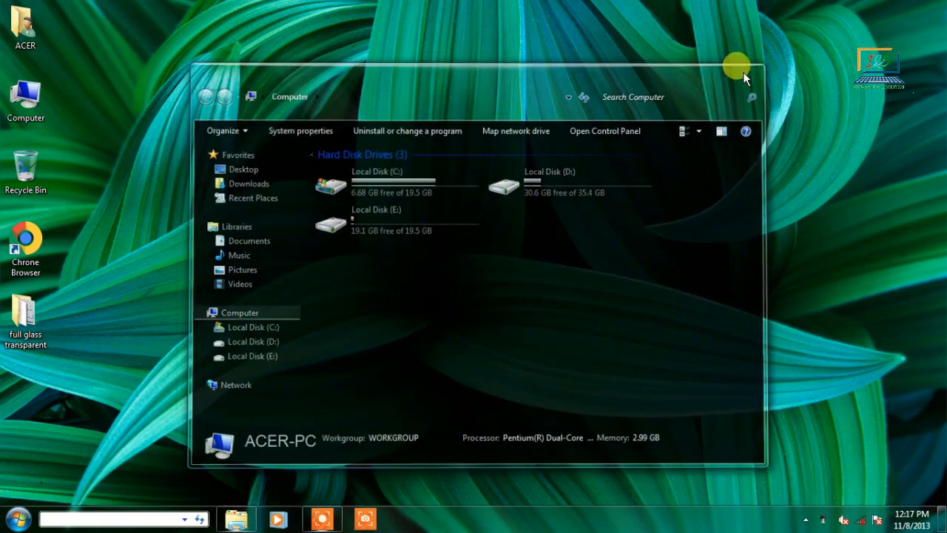
right_click(24, 43)
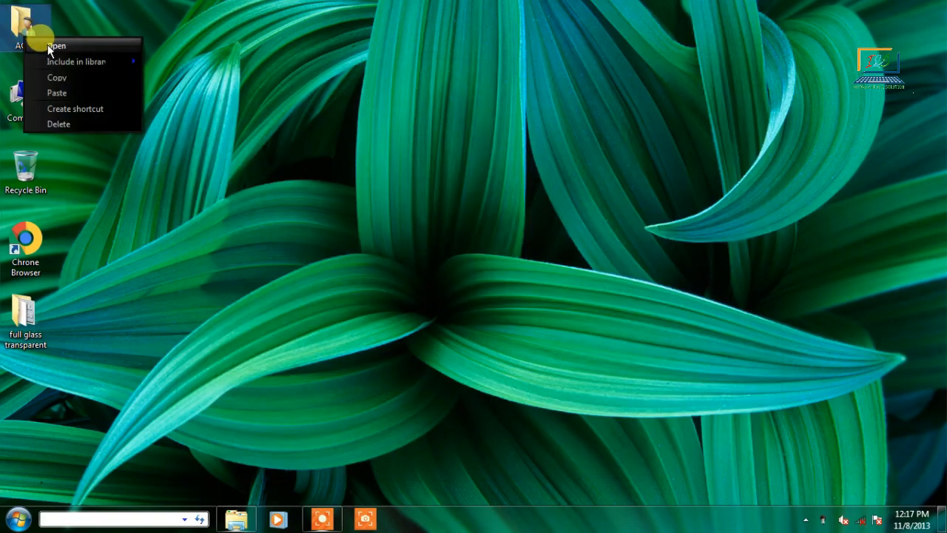
click(53, 43)
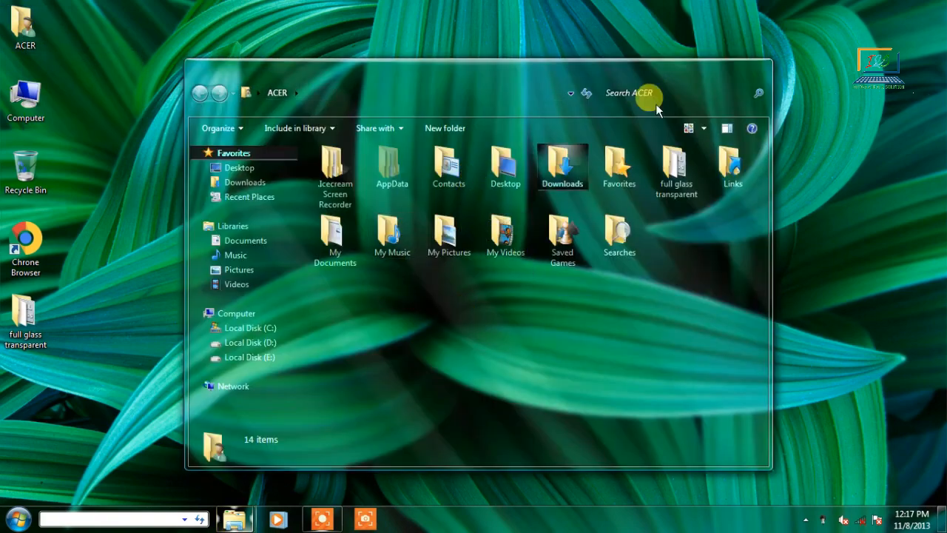
click(749, 68)
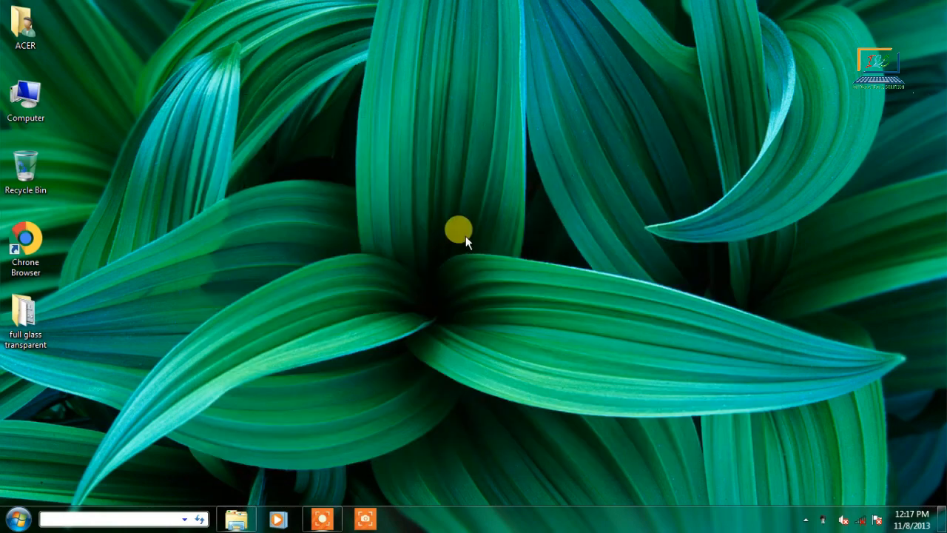
Check the glass theme on the Start menu and in the Control Panel window, and close Control Panel
click(17, 520)
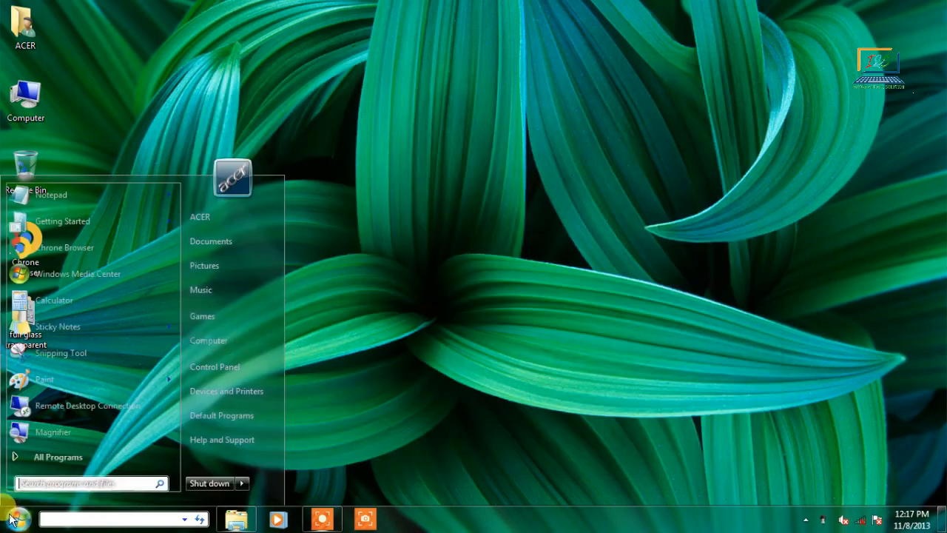
click(239, 367)
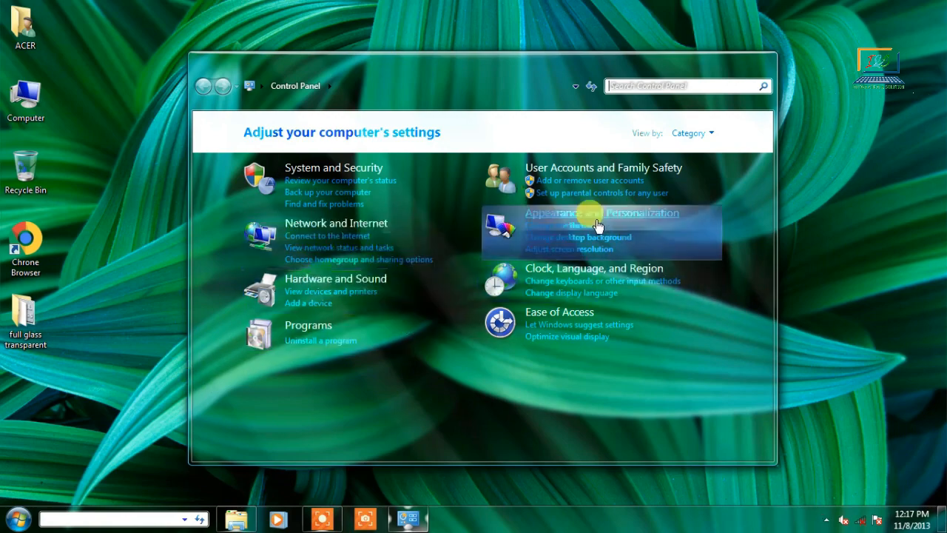
click(756, 59)
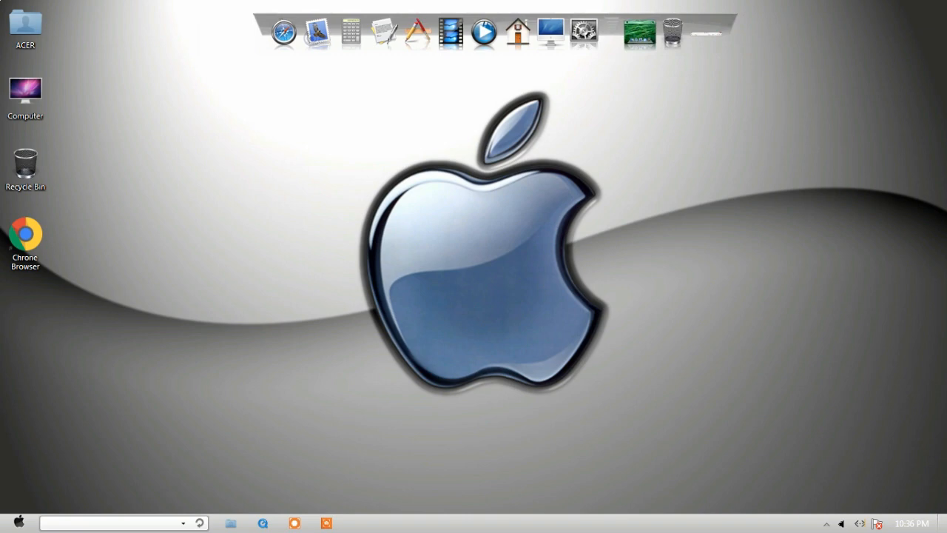
Examine the Mac-style theme in the Computer, user folder and Recycle Bin windows, closing each one
double_click(25, 92)
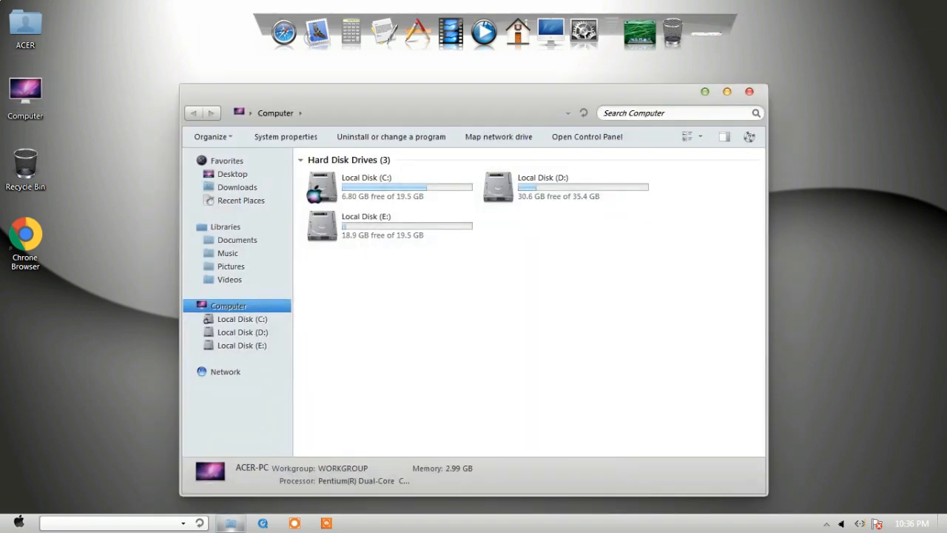
click(749, 91)
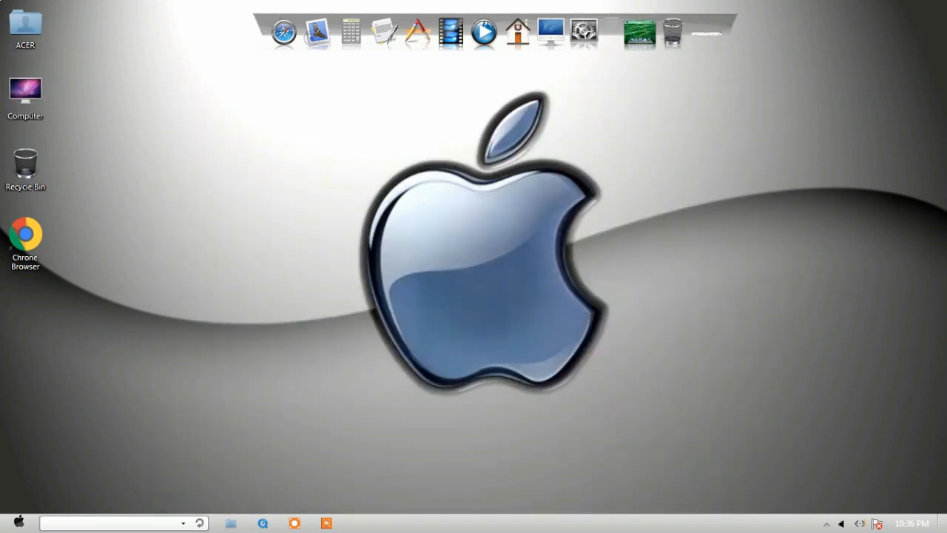
double_click(25, 26)
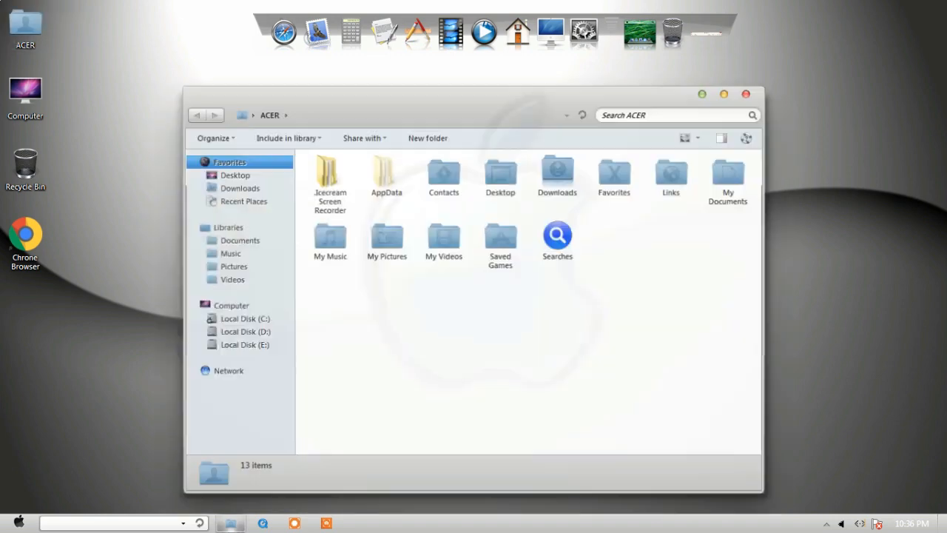
click(750, 91)
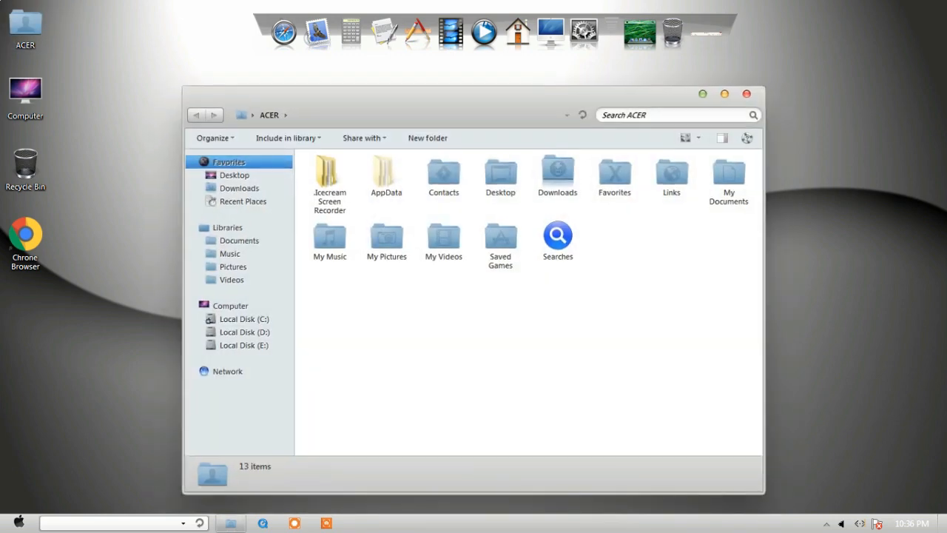
double_click(25, 164)
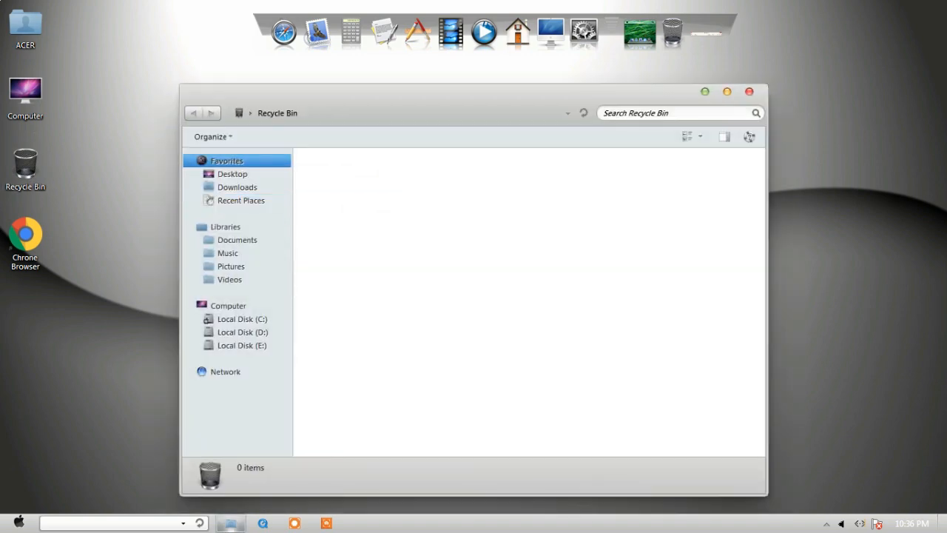
click(749, 92)
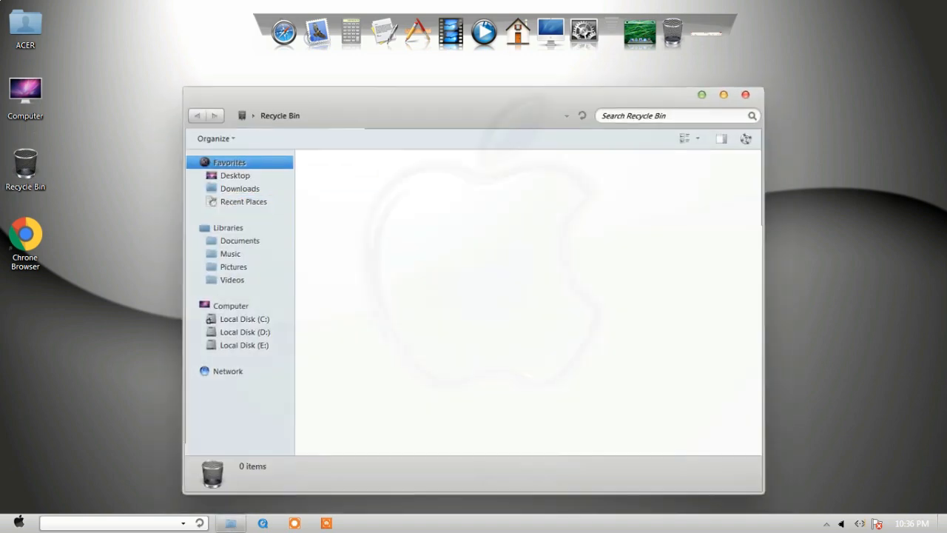
Examine the Mac-style Start menu and the Desktop, Control Panel and Computer shortcuts on the dock
key(super)
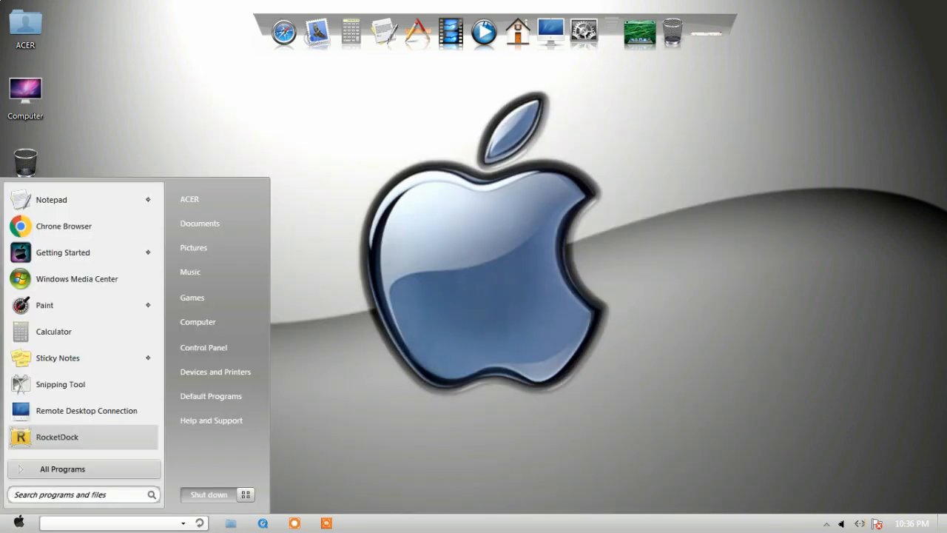
key(super)
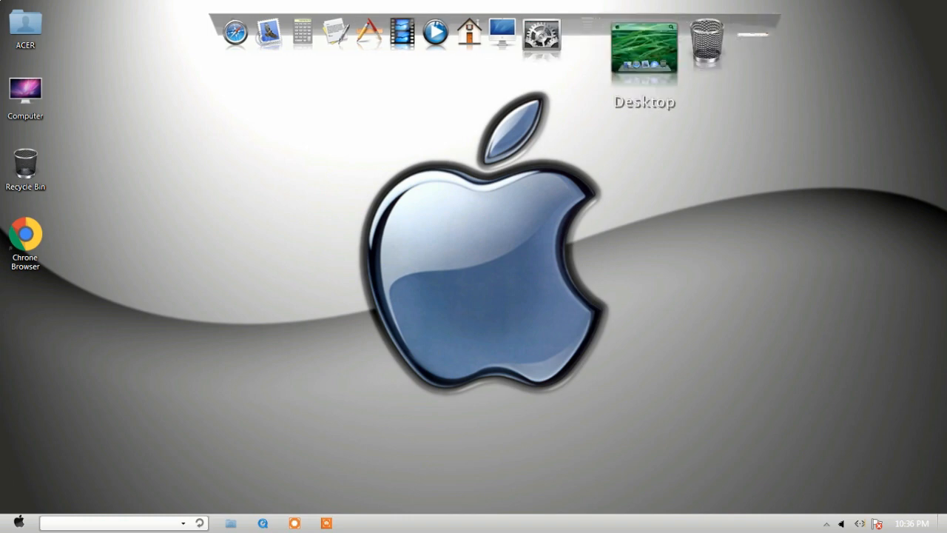
click(640, 33)
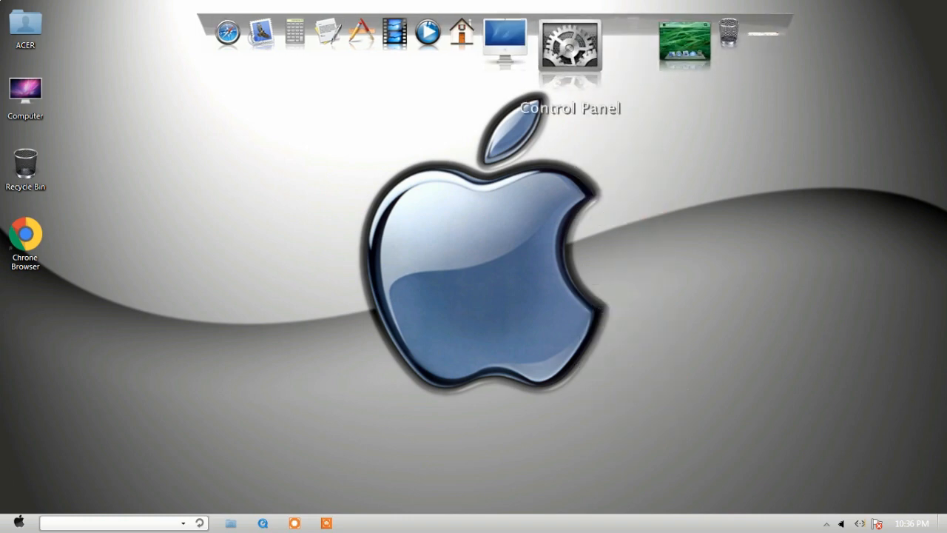
click(585, 46)
click(584, 45)
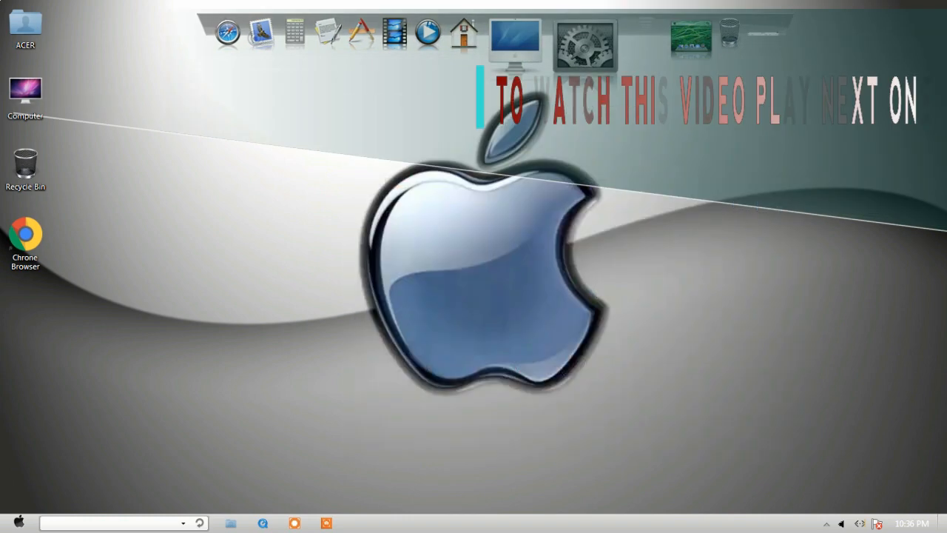
click(559, 45)
click(559, 44)
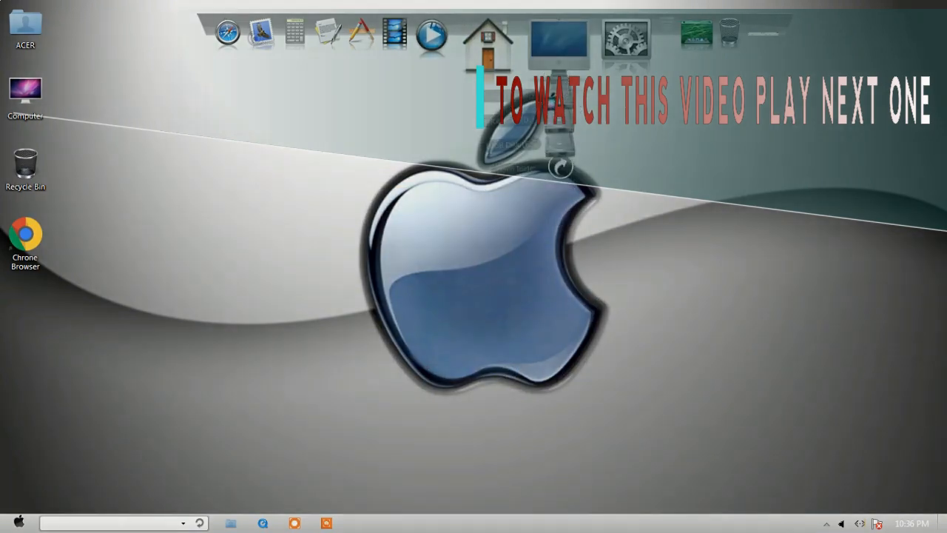